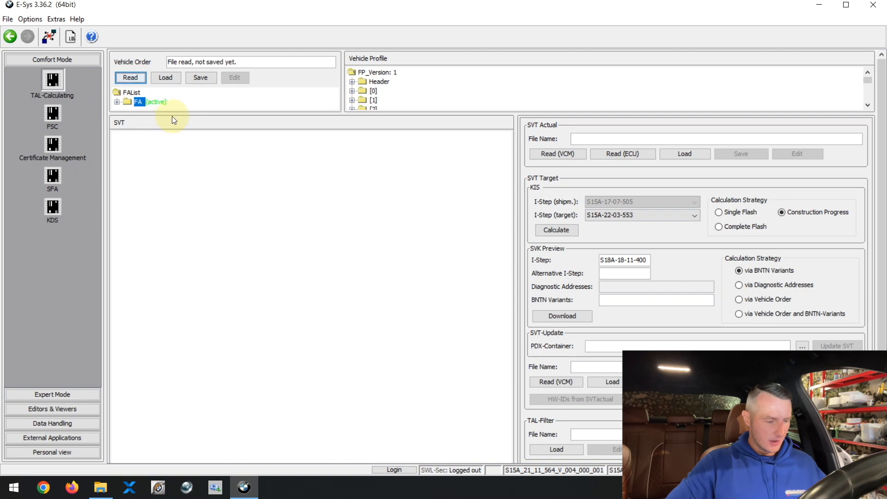
Step: Save the read vehicle order to the Desktop as G30 FA Alpine
left_click_drag(174, 113, 174, 155)
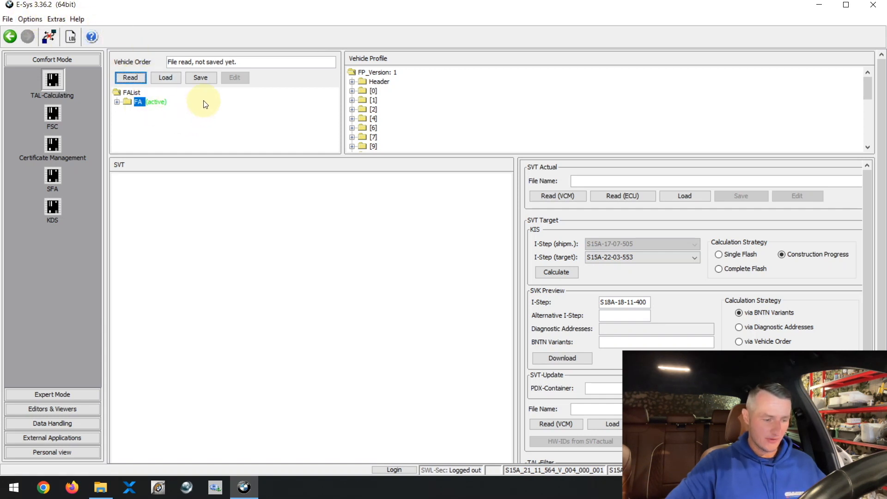
left_click(207, 79)
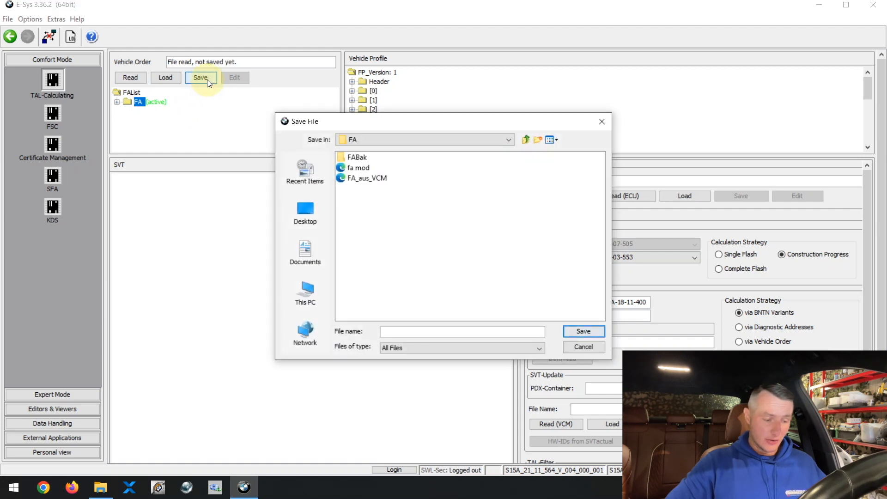
left_click(300, 213)
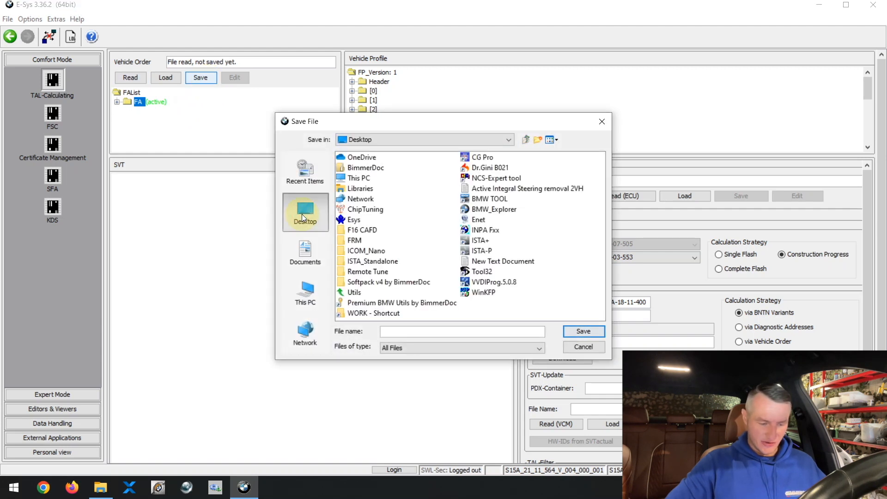
left_click(418, 331)
type("G30 FA ")
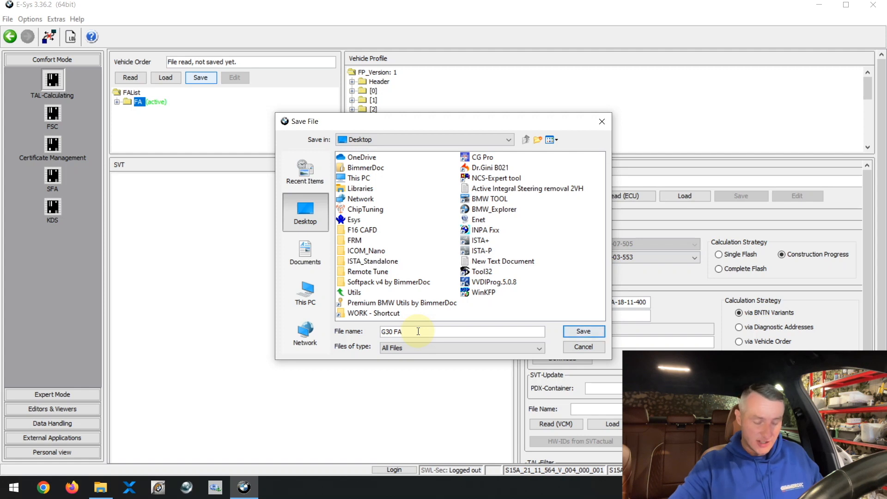
type("Alpine")
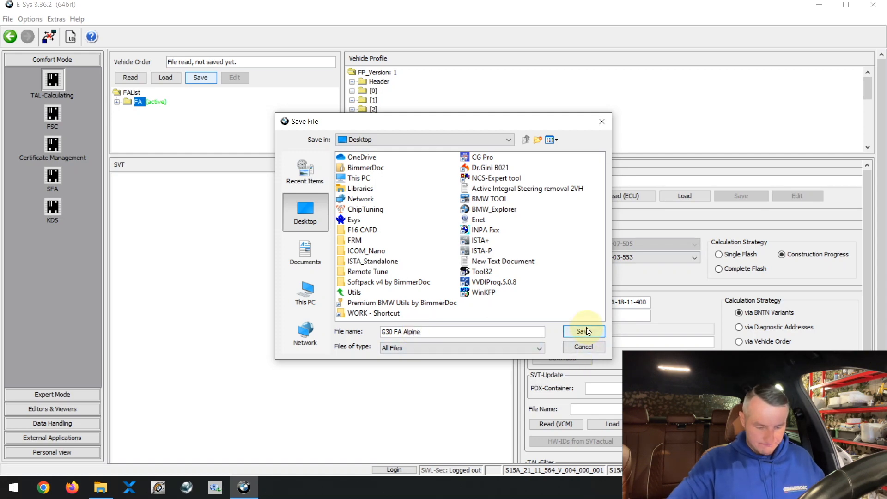
left_click(584, 331)
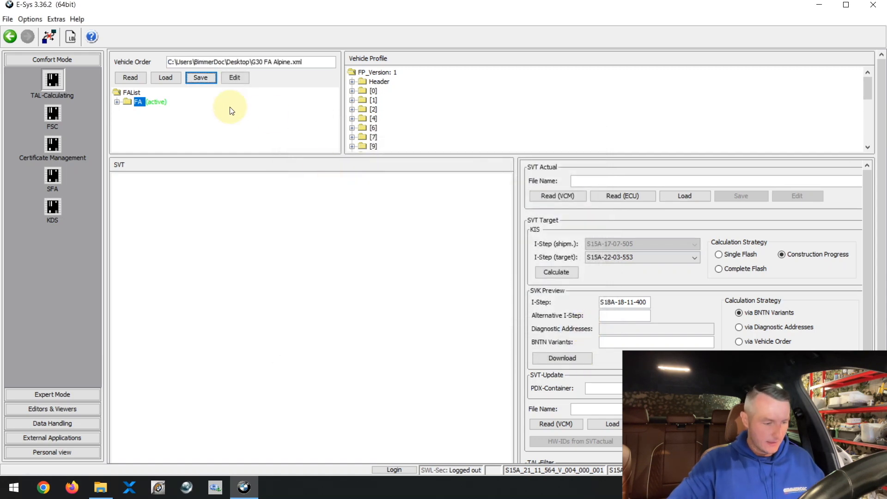
Step: Open the saved vehicle order for editing and expand the FA tree down to the Type entries under FZAuftrag
left_click(234, 78)
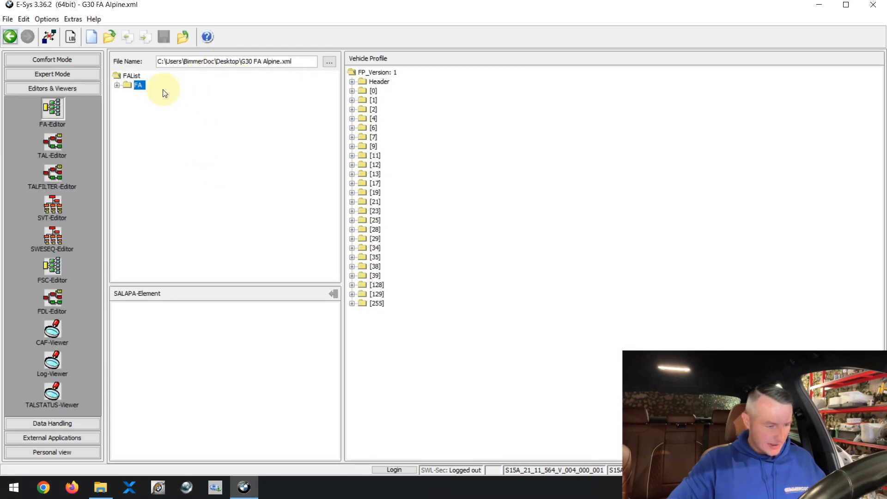
left_click(117, 85)
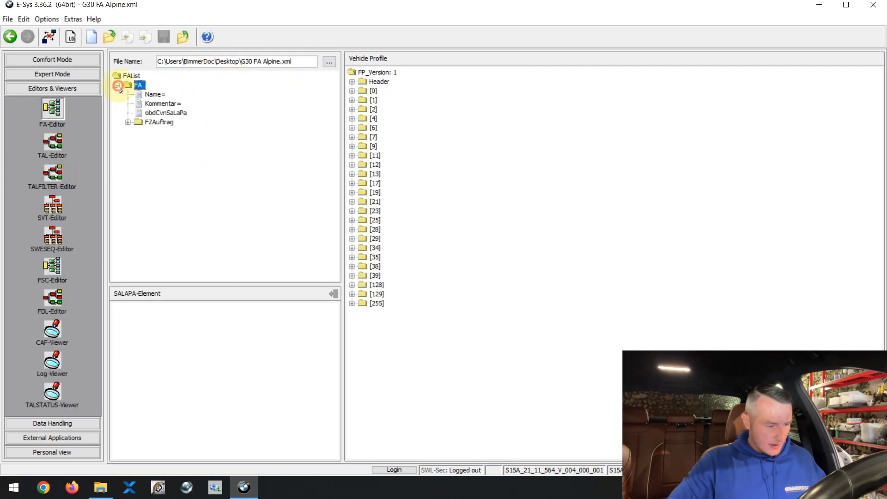
left_click(128, 122)
left_click(138, 140)
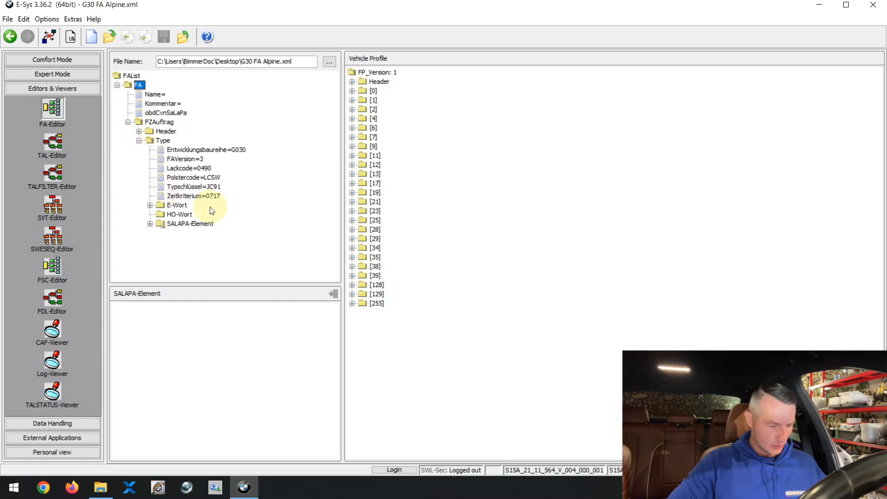
Step: Edit the SALAPA-Element and append the option codes 920 and 9XA to the end of its list
left_click(174, 223)
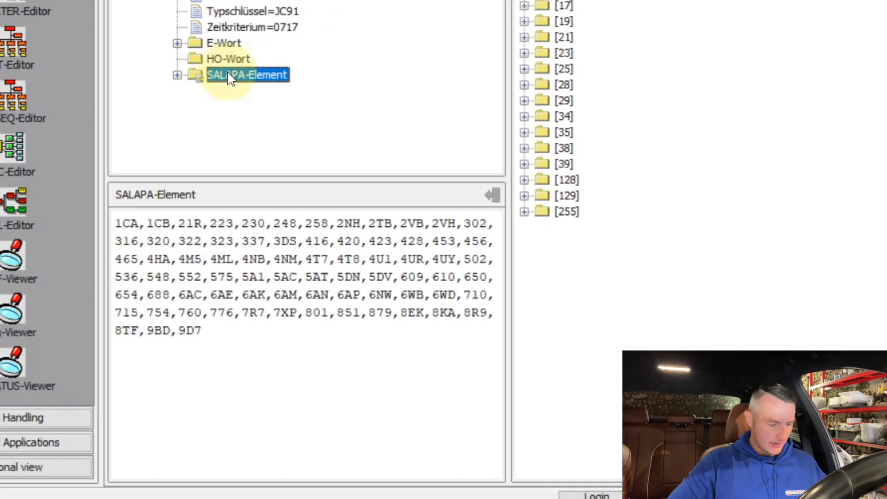
right_click(237, 75)
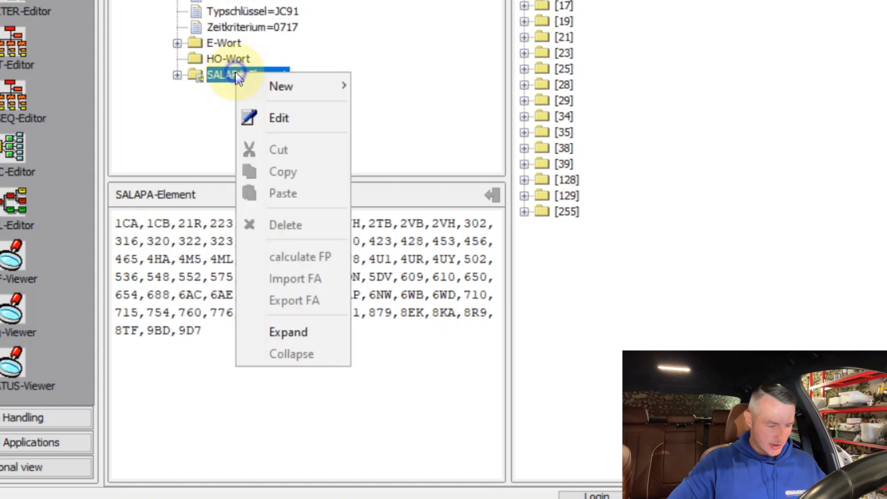
left_click(274, 118)
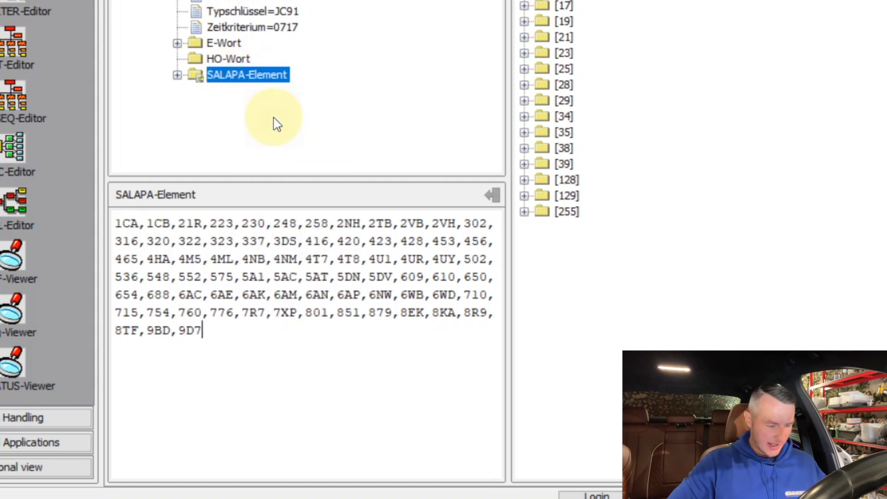
left_click(235, 333)
type(",")
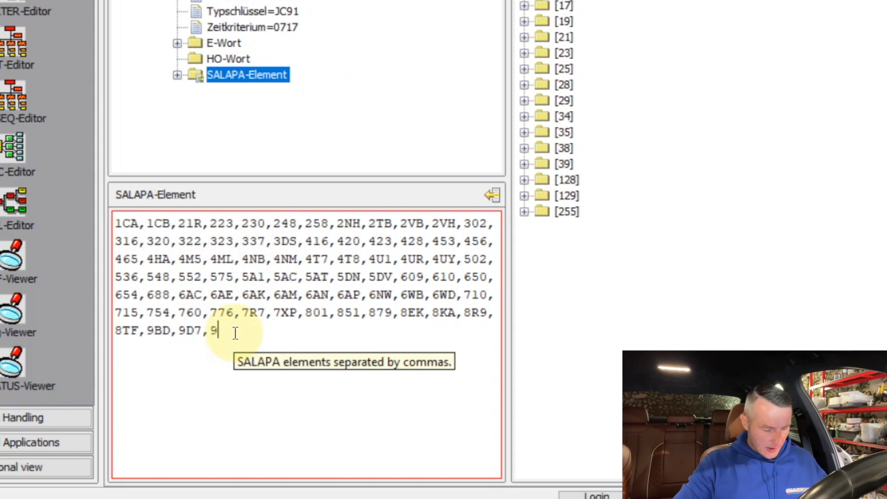
type("920")
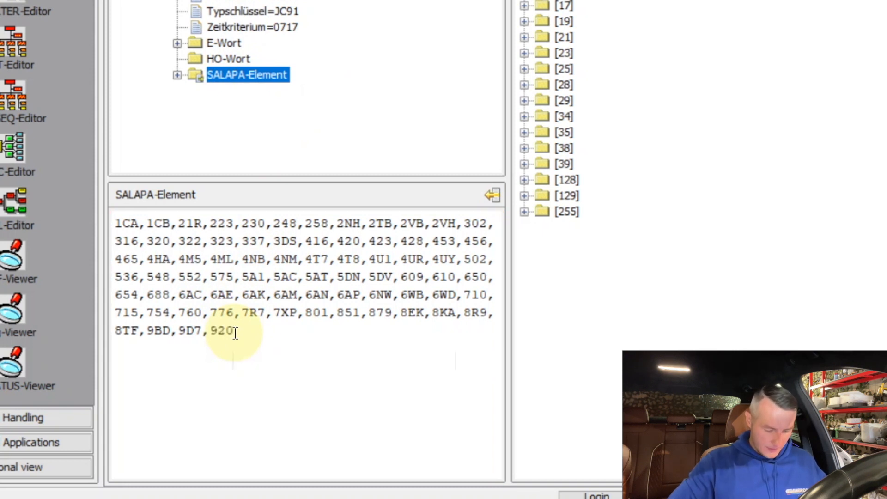
type(",9XA")
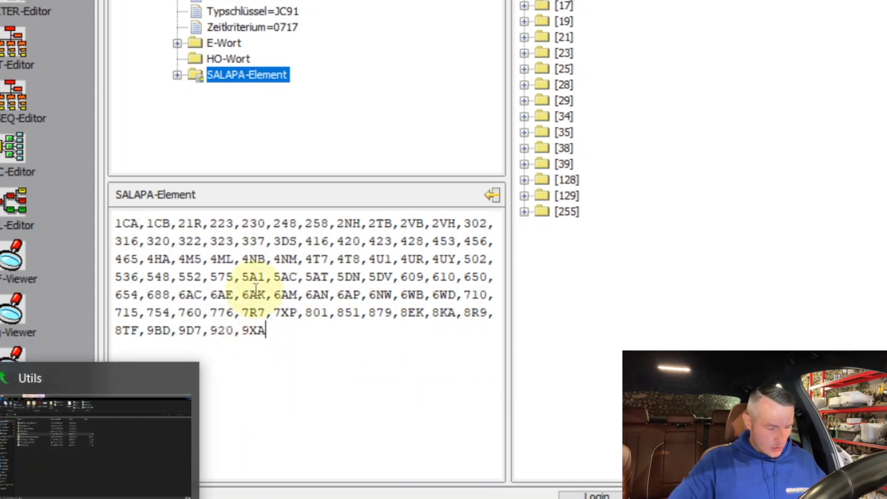
Step: Review the option codes in the SALAPA-Element list, especially the added 920 and 9XA
left_click_drag(217, 259, 340, 326)
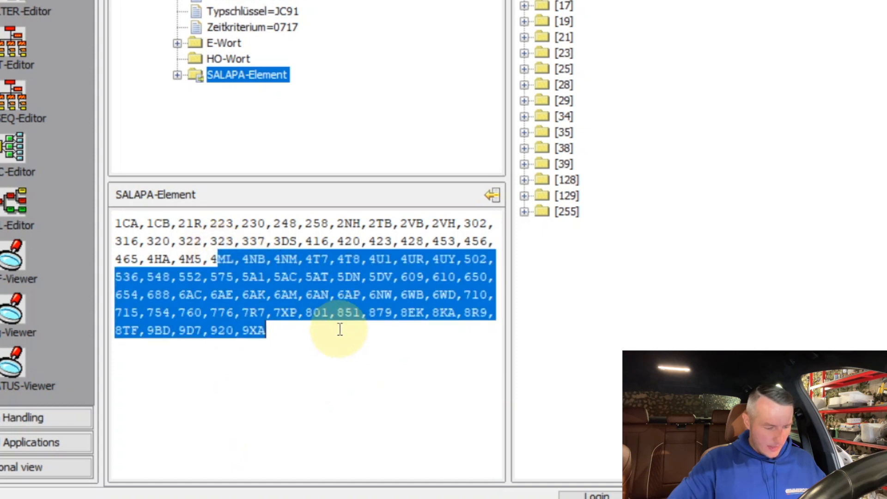
left_click(332, 327)
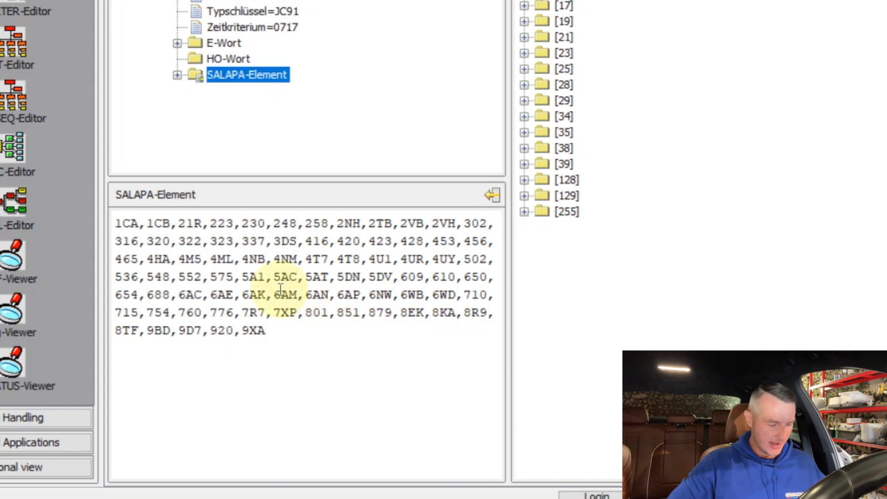
left_click_drag(281, 332, 178, 223)
left_click(303, 360)
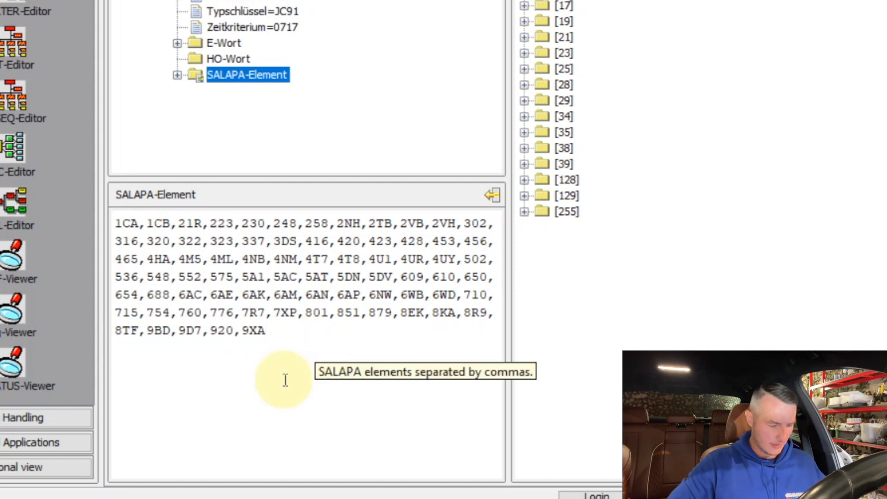
left_click_drag(272, 337, 203, 331)
left_click(268, 331)
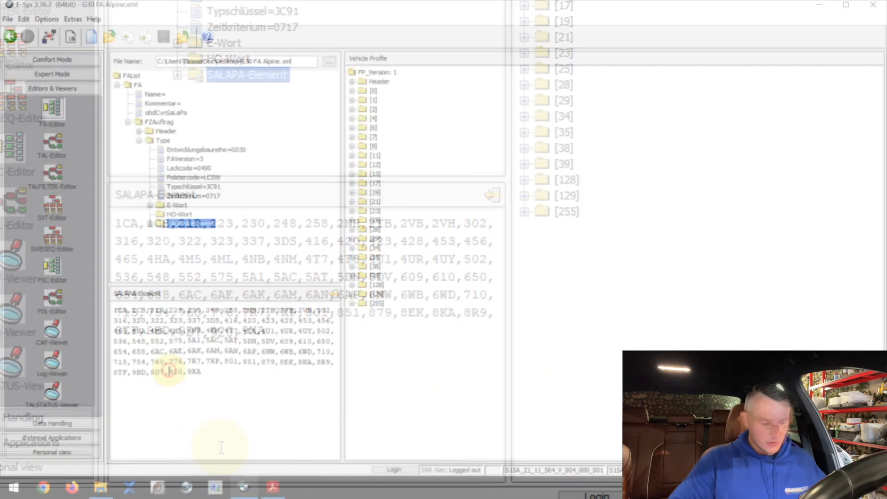
double_click(172, 372)
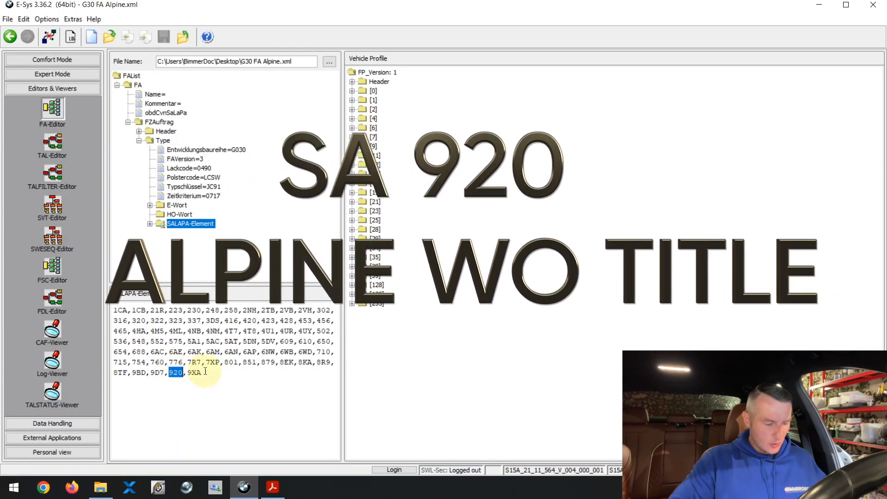
left_click(209, 371)
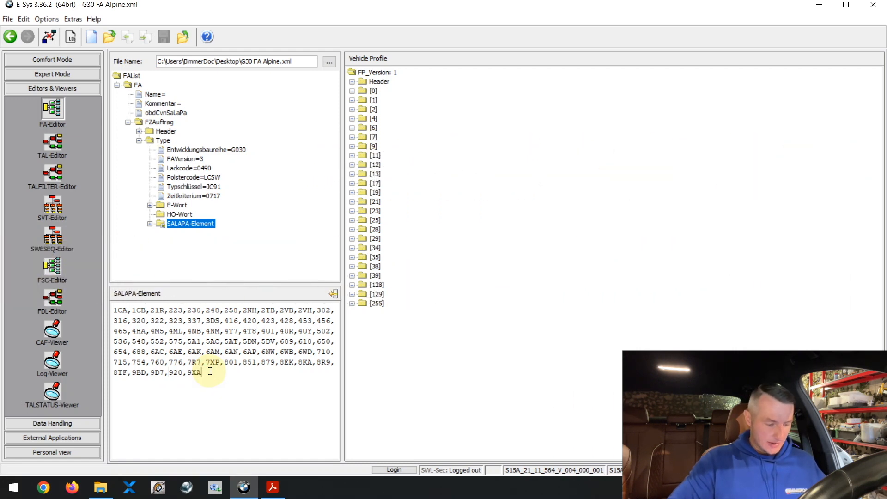
left_click_drag(206, 371, 194, 372)
left_click(204, 373)
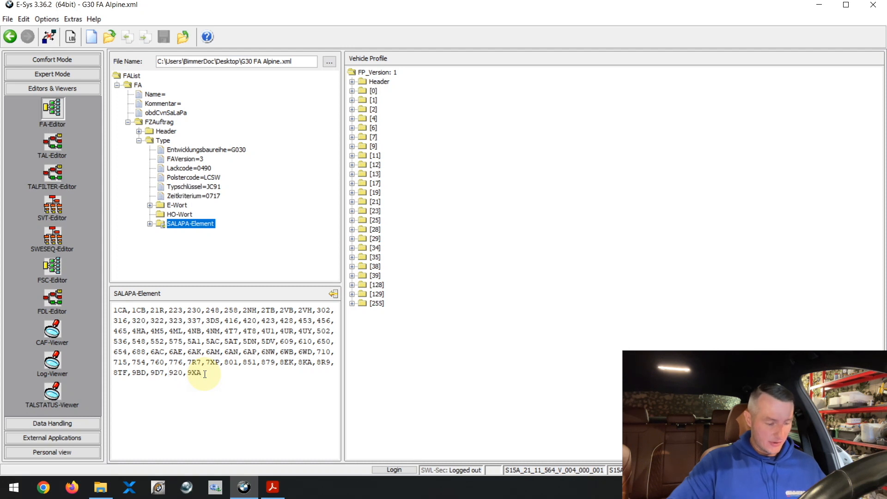
key("shift+Left")
key("shift+Left")
key("shift+Left")
key("shift+Left")
key("shift+Left")
key("shift+Left")
key("shift+Left")
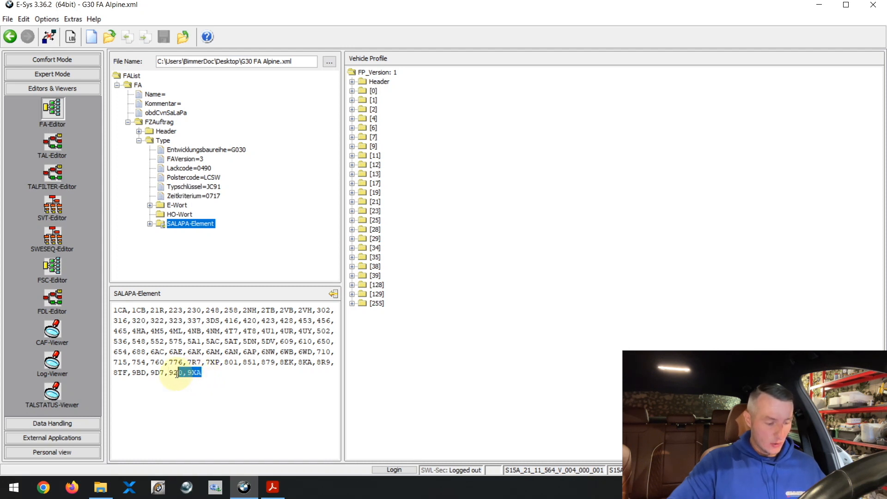
left_click(217, 373)
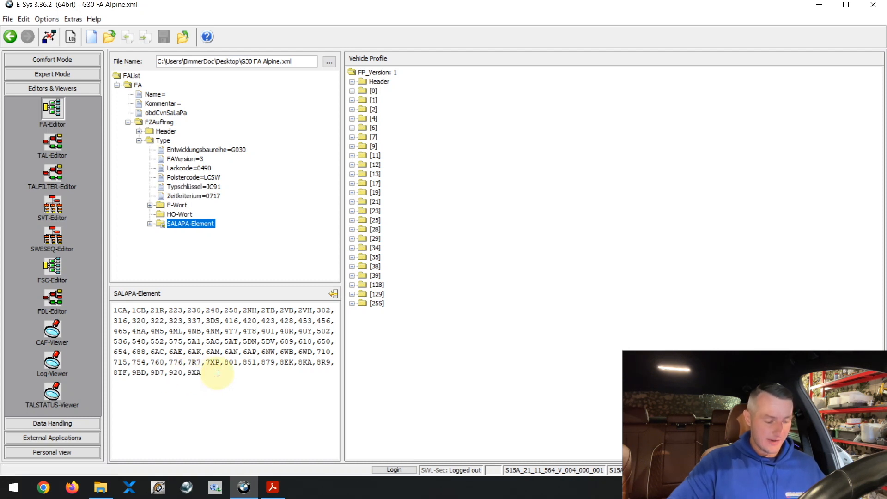
left_click_drag(204, 375, 175, 376)
left_click(215, 372)
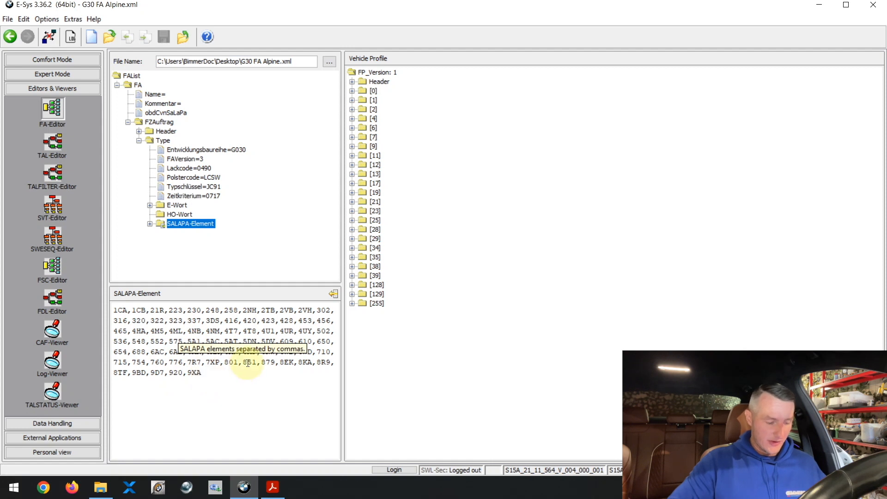
left_click_drag(169, 372, 200, 372)
left_click(203, 373)
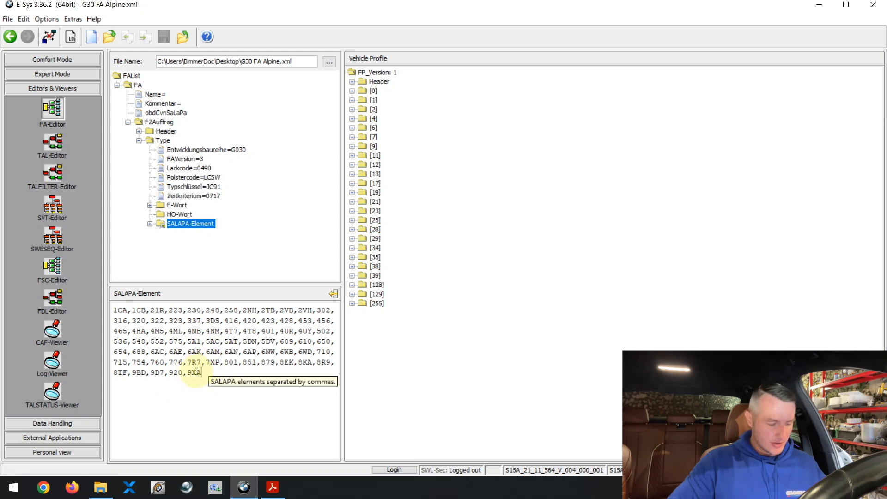
left_click_drag(169, 371, 183, 374)
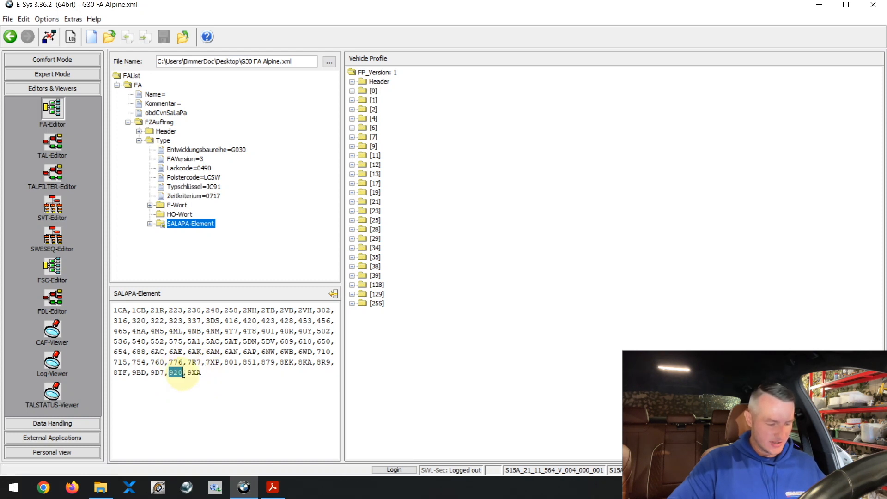
left_click(187, 373)
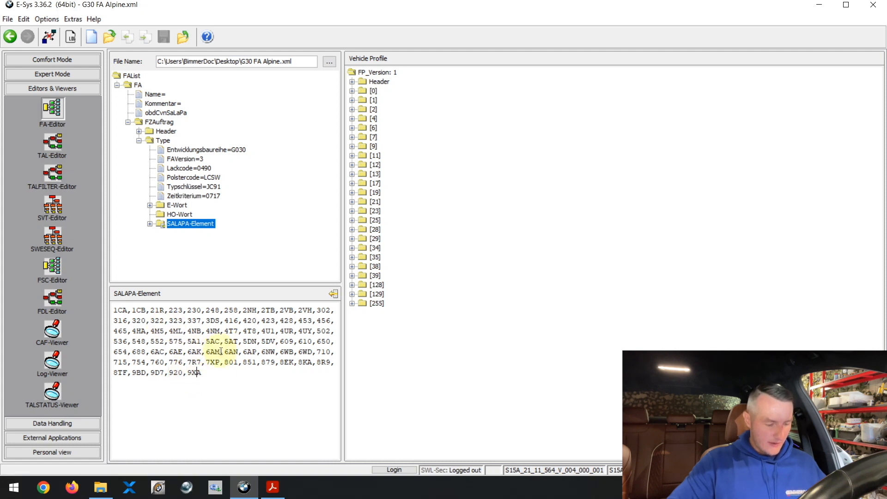
Step: Apply the edited SALAPA code list to the vehicle order and check where 920 stands in it
left_click(335, 294)
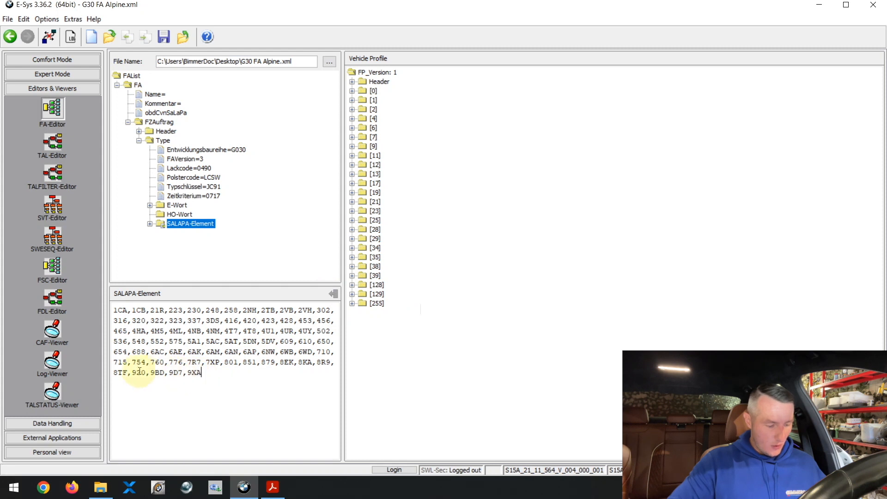
left_click_drag(132, 372, 145, 372)
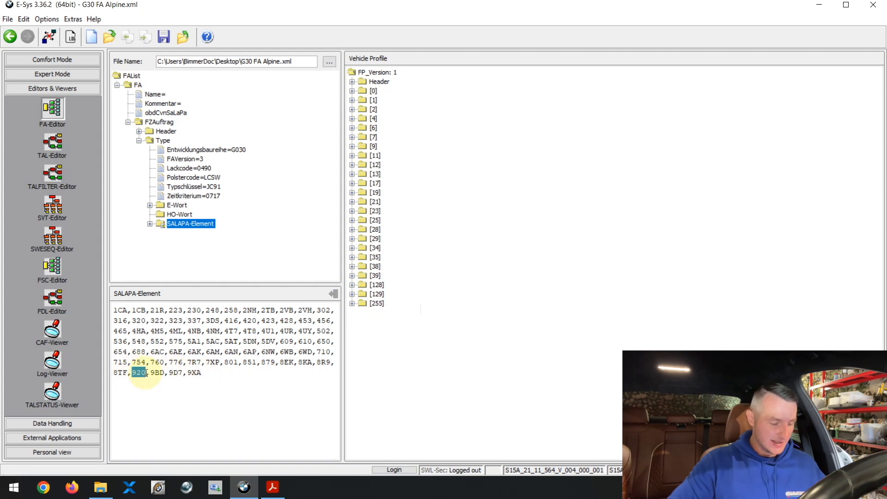
left_click(143, 373)
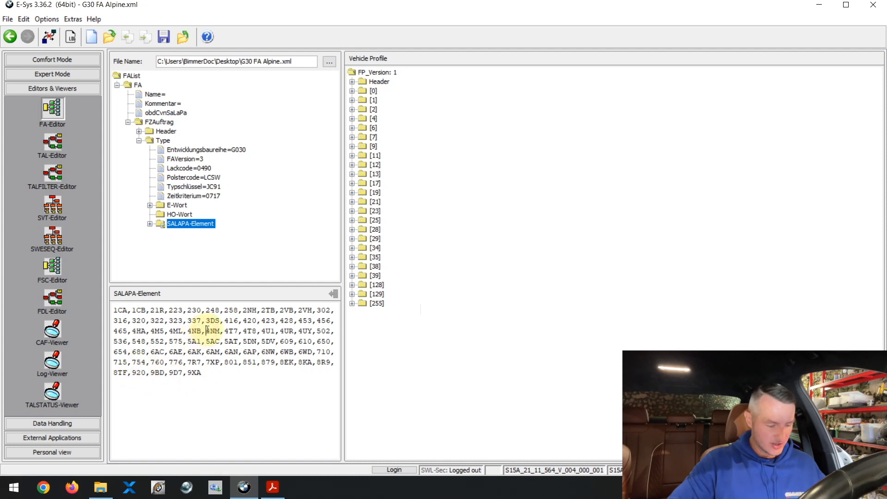
left_click(207, 373)
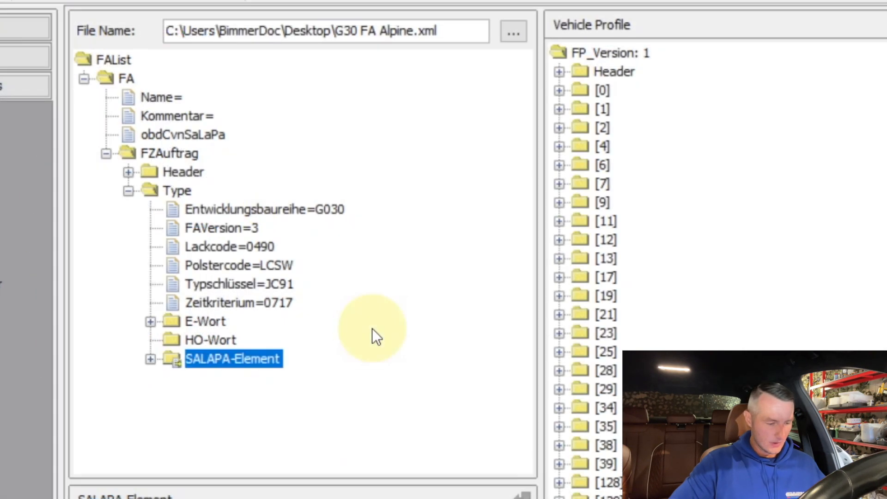
Step: Set the Typschlüssel of the vehicle order to JD51
left_click(249, 288)
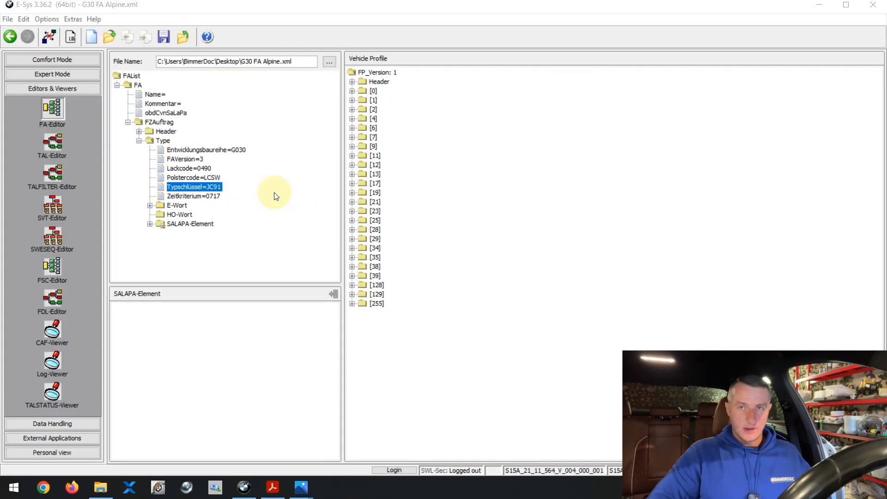
right_click(215, 191)
left_click(221, 195)
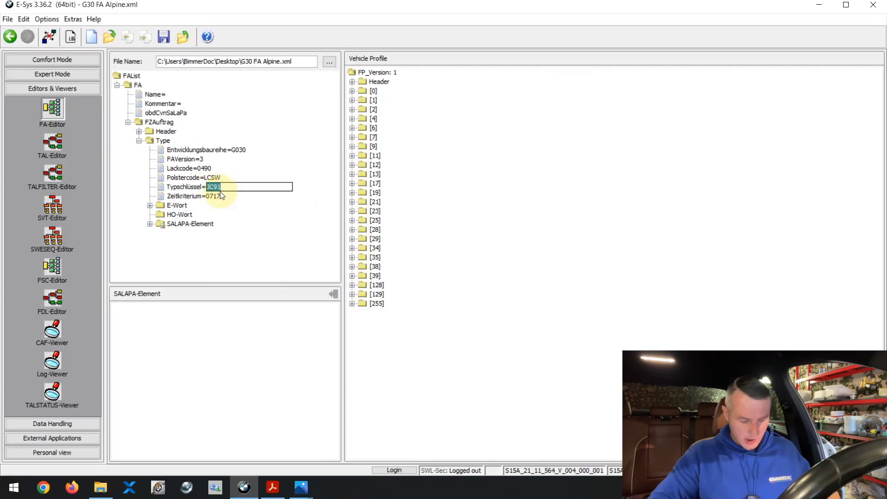
type("JD51")
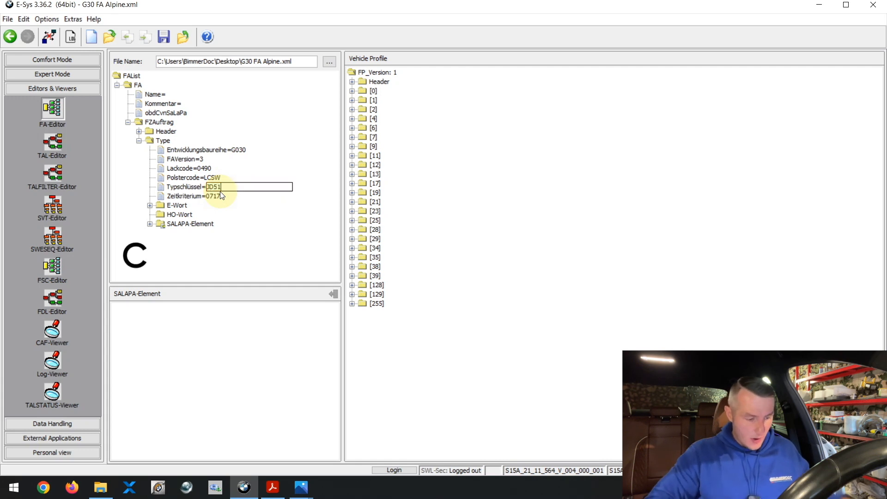
left_click(210, 169)
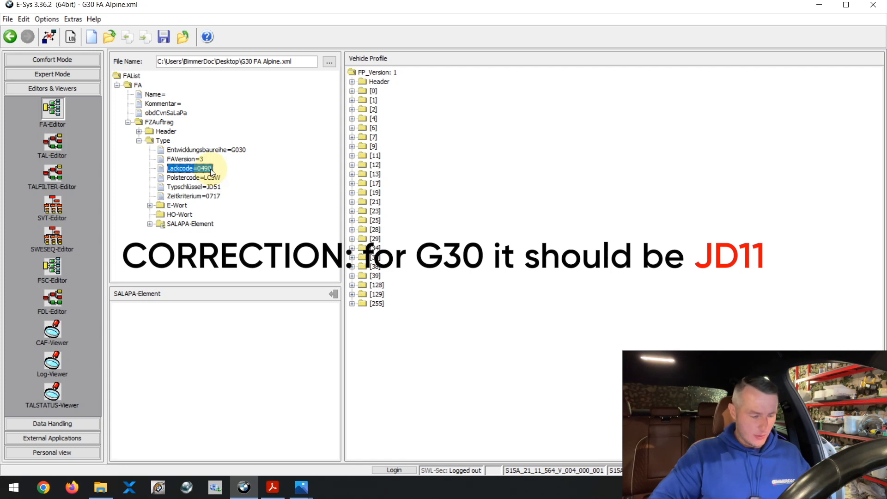
Step: Calculate the vehicle profile (FP) from the FA and re-expand its Type entries
right_click(133, 85)
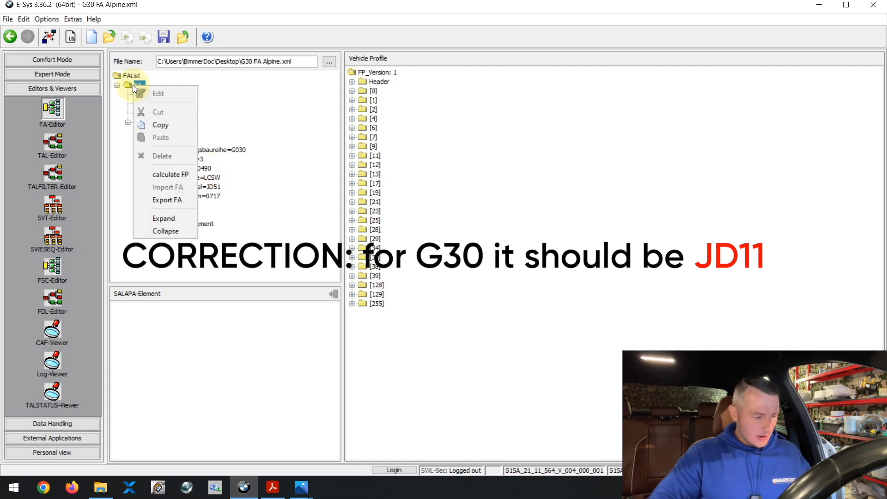
left_click(177, 176)
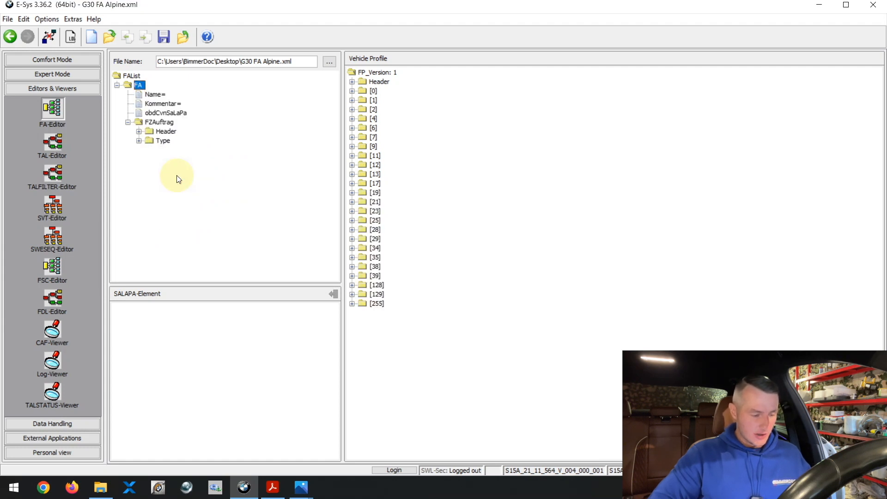
left_click(139, 140)
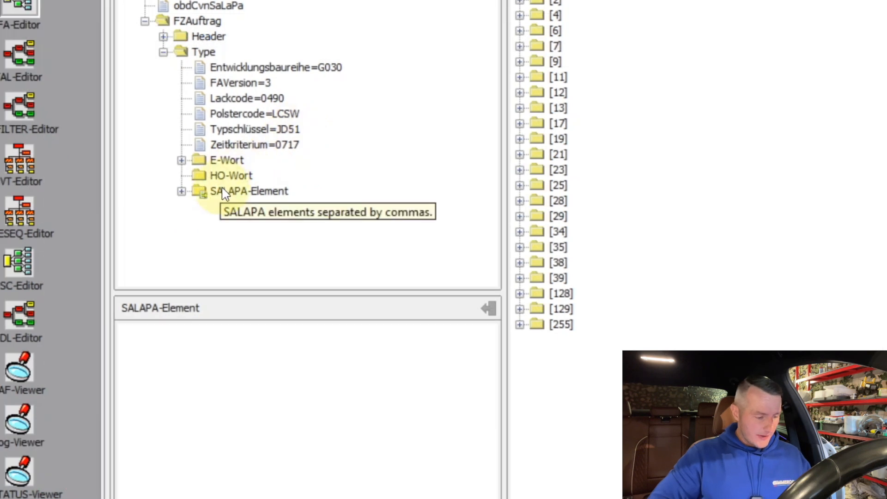
Step: Open the SALAPA-Element list for checking, verify the codes 9XA and 920, and check the Typschlüssel entry
left_click(174, 224)
right_click(222, 191)
left_click(249, 231)
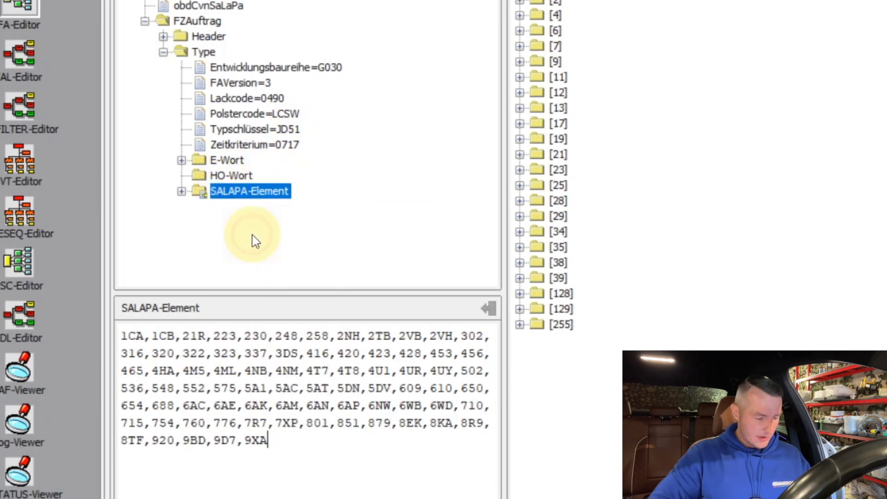
double_click(256, 441)
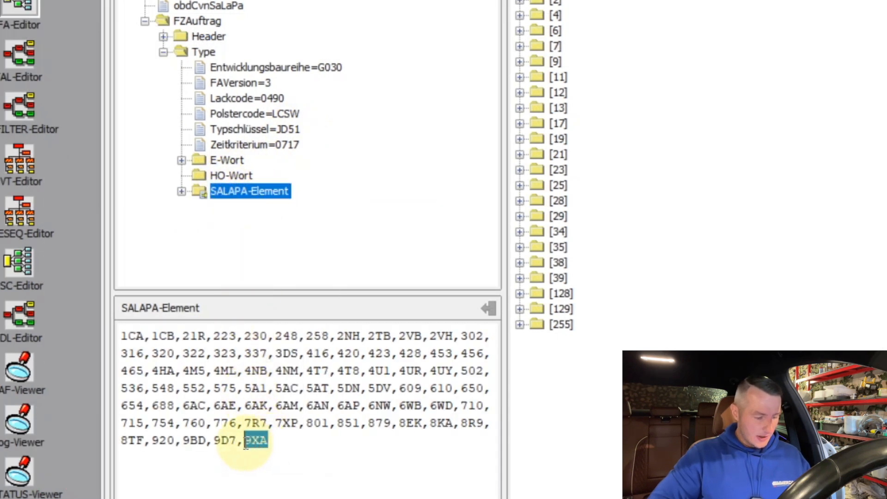
left_click(160, 442)
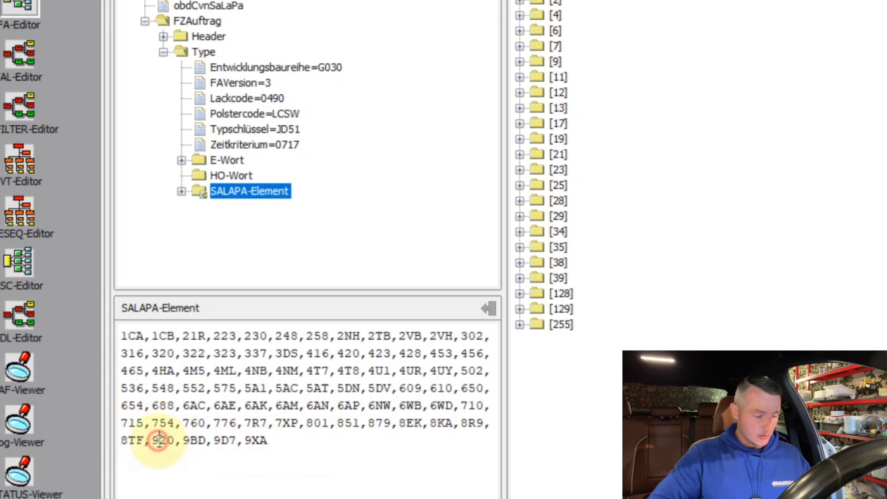
left_click(290, 130)
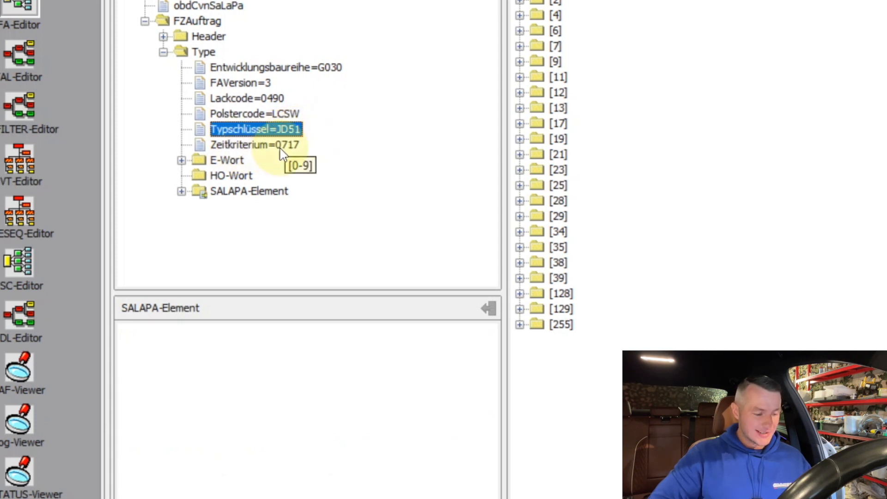
Step: Set the Zeitkriterium of the vehicle order to 1211
left_click(291, 146)
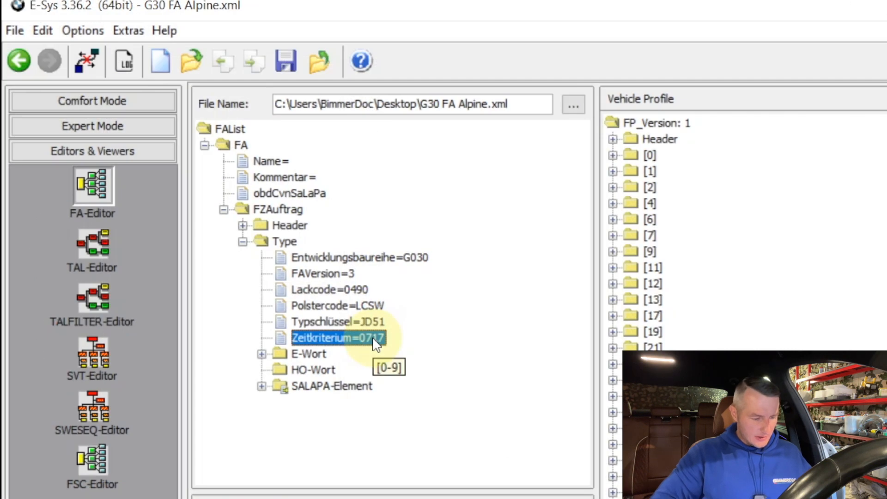
right_click(373, 339)
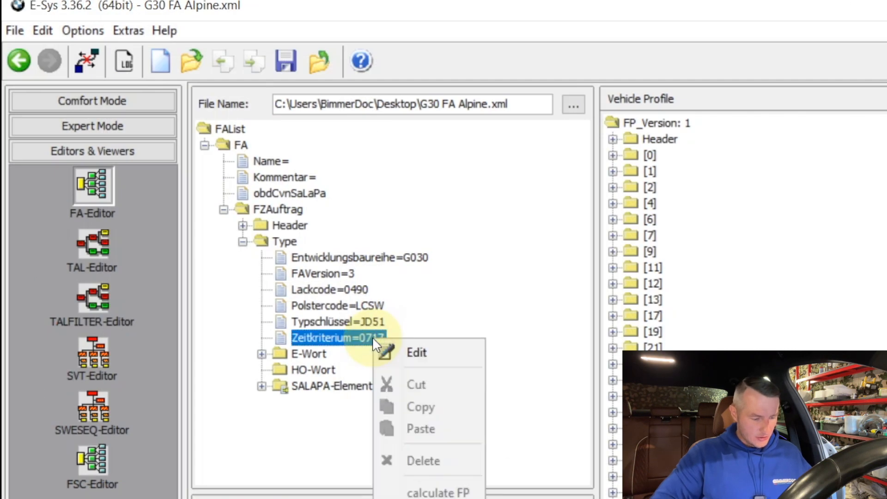
left_click(400, 350)
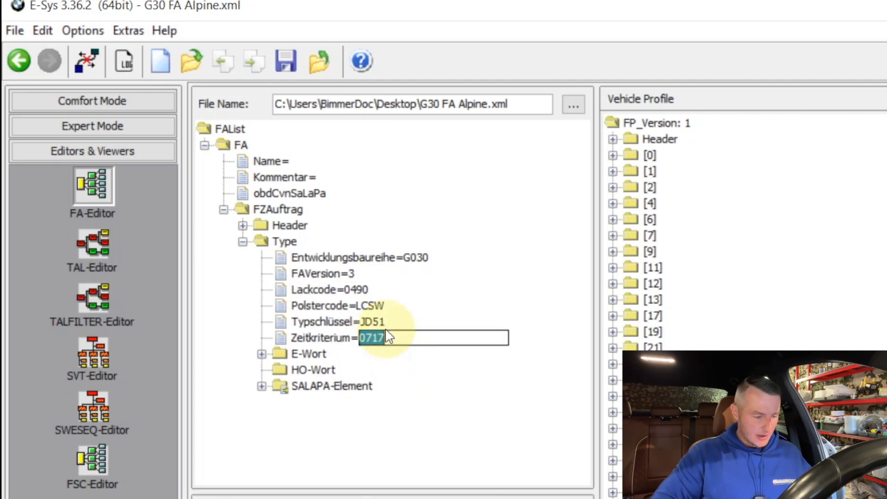
left_click(368, 337)
left_click_drag(360, 337, 391, 338)
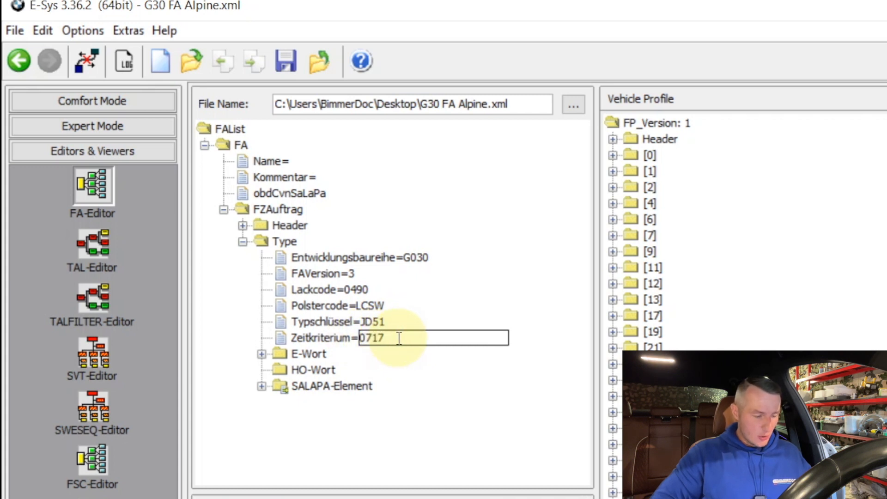
left_click(372, 337)
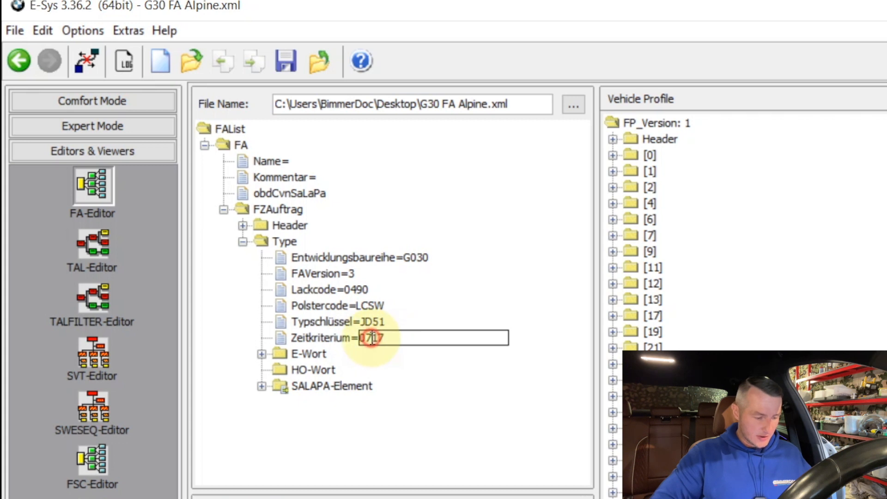
key("BackSpace")
key("BackSpace")
type("12")
key("Delete")
key("Delete")
type("11")
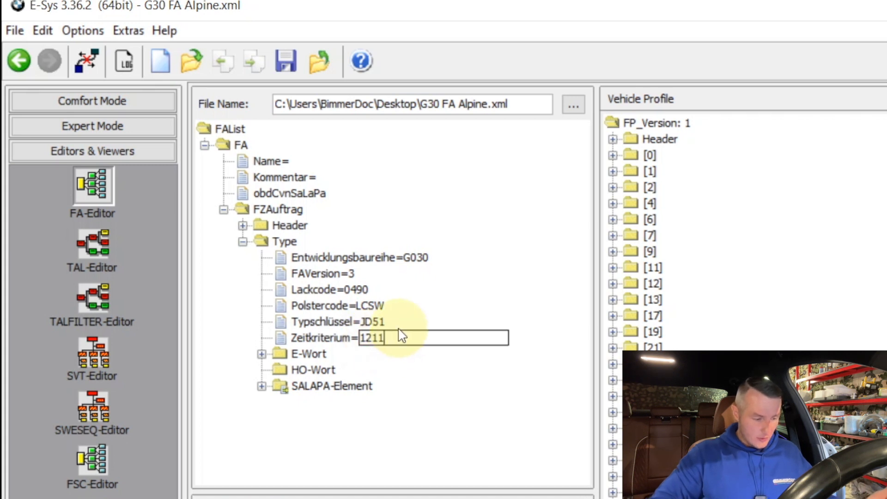
left_click(363, 321)
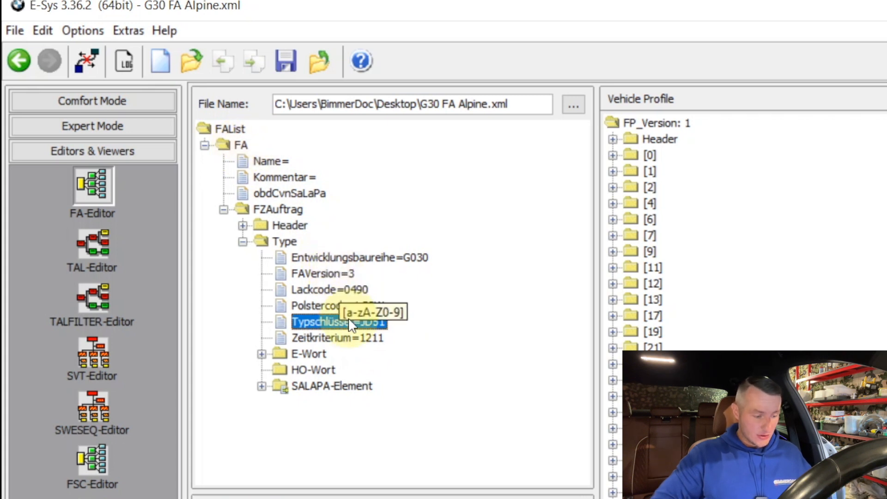
Step: Try to calculate the vehicle profile from the FA with the Zeitkriterium 1211
right_click(237, 145)
left_click(287, 296)
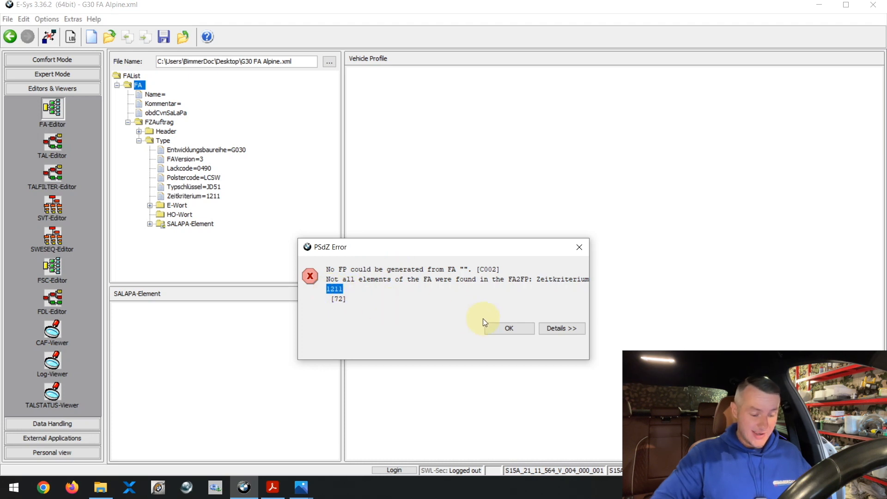
left_click(507, 327)
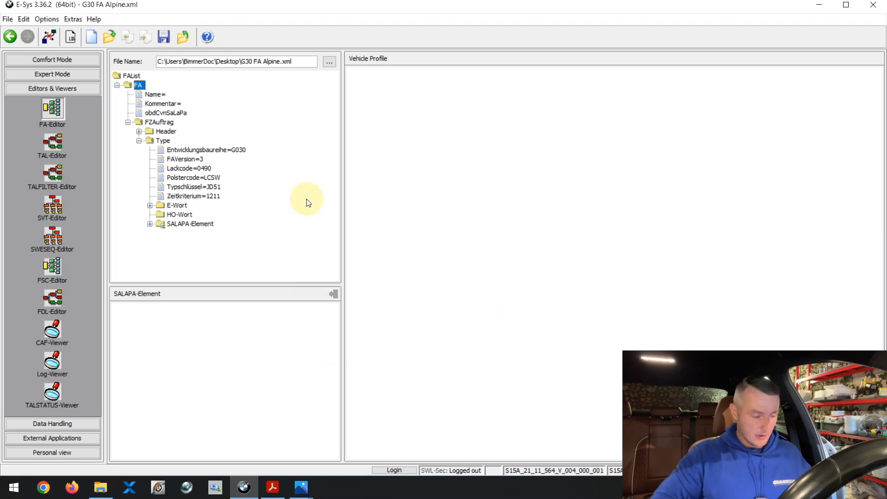
Step: Change the Zeitkriterium of the vehicle order back to 0717
right_click(218, 200)
left_click(231, 204)
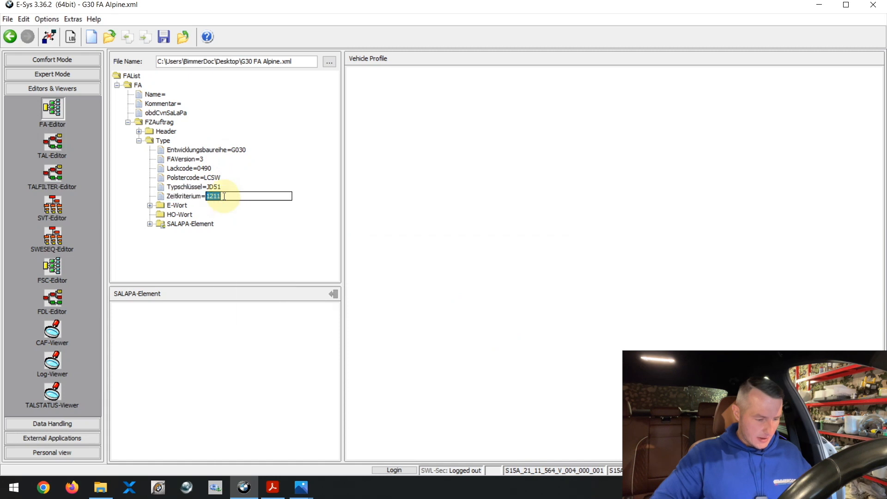
type("07")
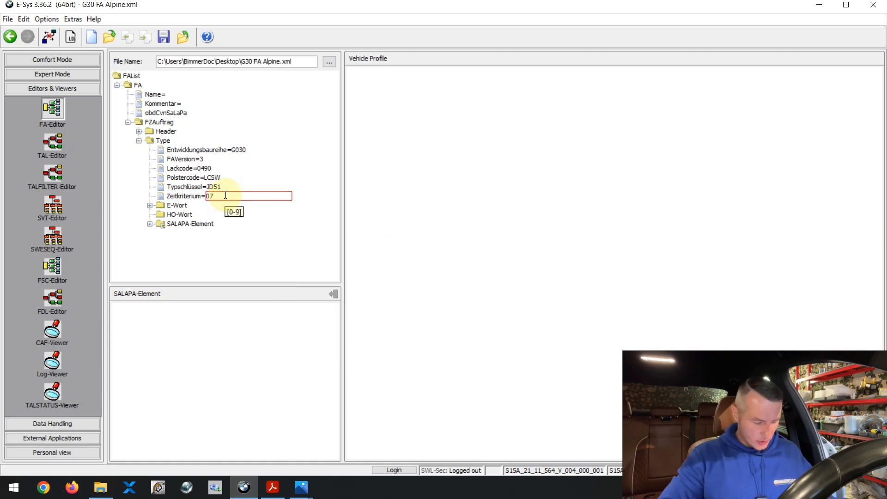
type("17")
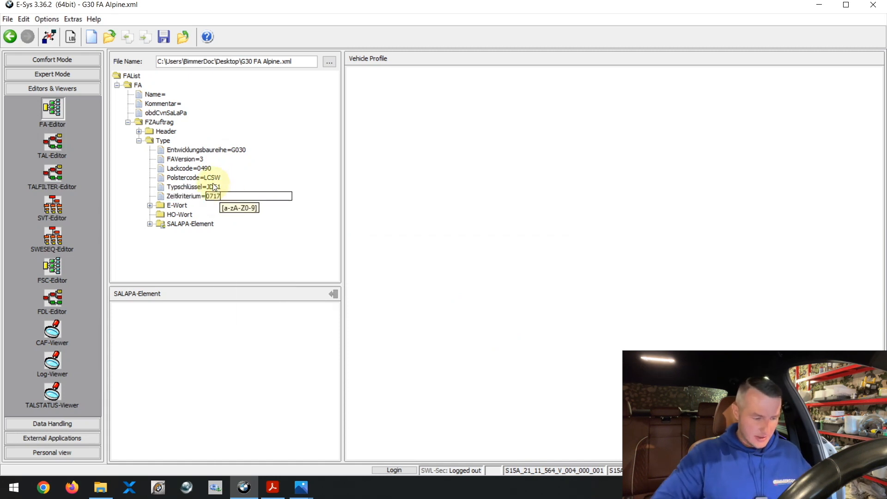
left_click(214, 187)
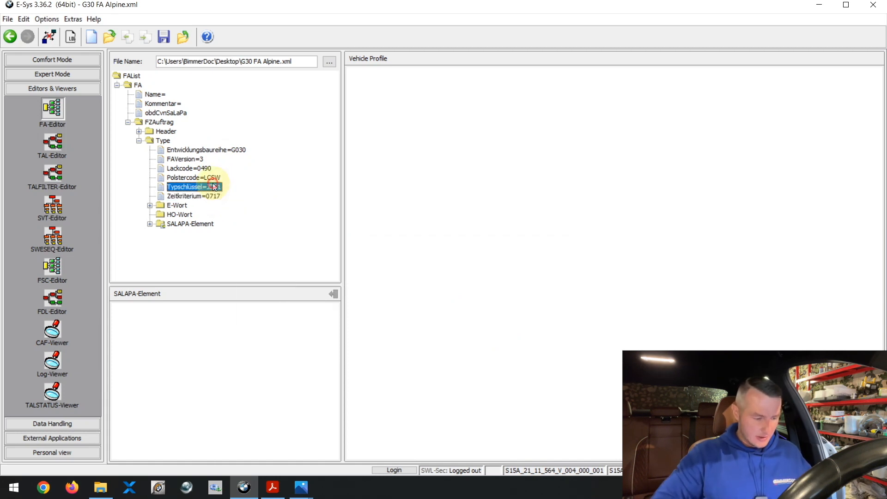
Step: Calculate the vehicle profile from the FA again and reload the updated G30 FA Alpine.xml in TAL-Calculating
right_click(135, 87)
left_click(166, 173)
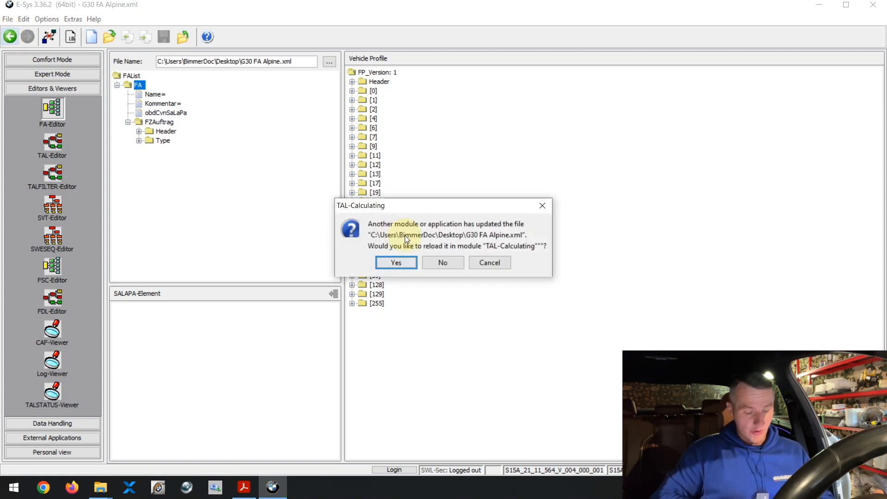
left_click(396, 262)
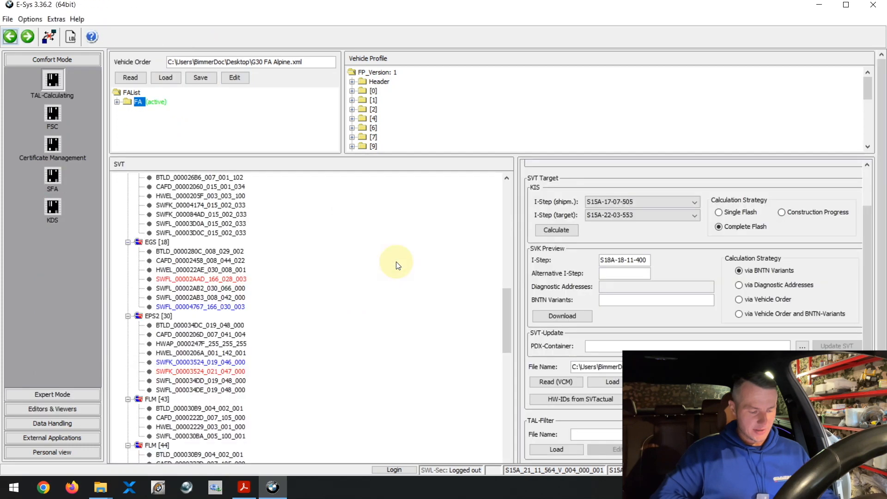
Step: Read the SVT Actual from the vehicle's ECUs
scroll(511, 276, "up", 3)
left_click_drag(512, 276, 512, 187)
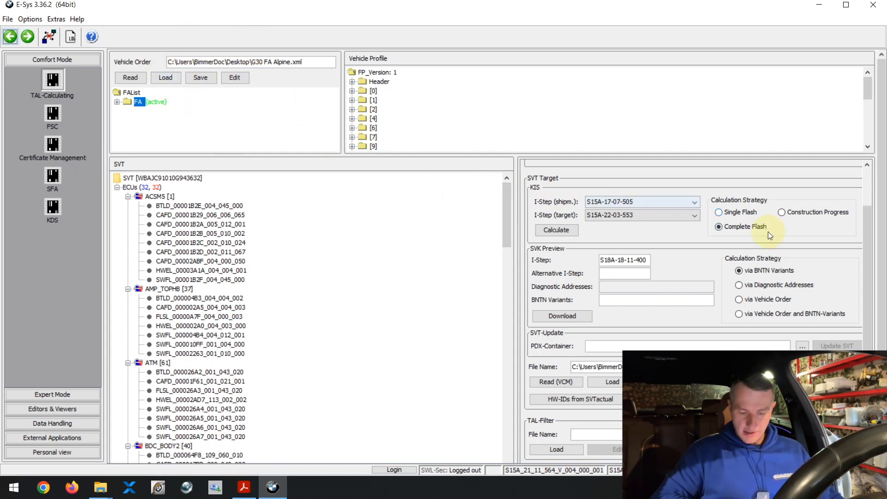
left_click(869, 229)
left_click_drag(869, 229, 869, 192)
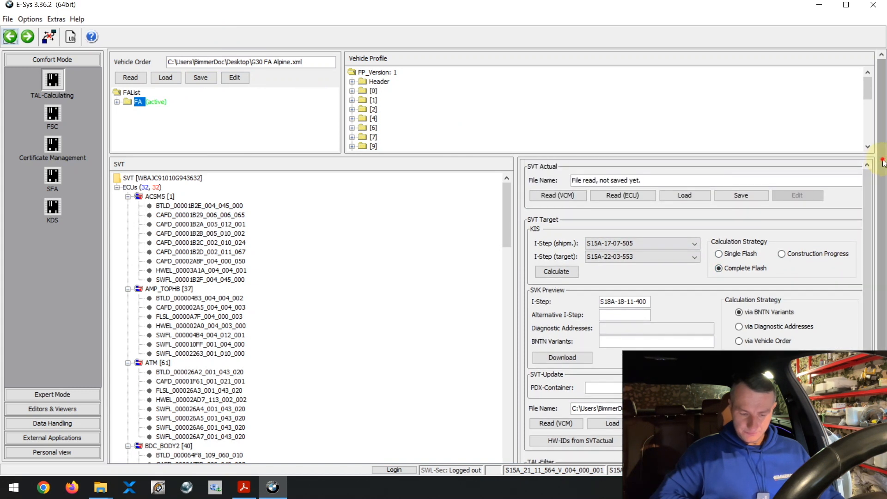
left_click(635, 195)
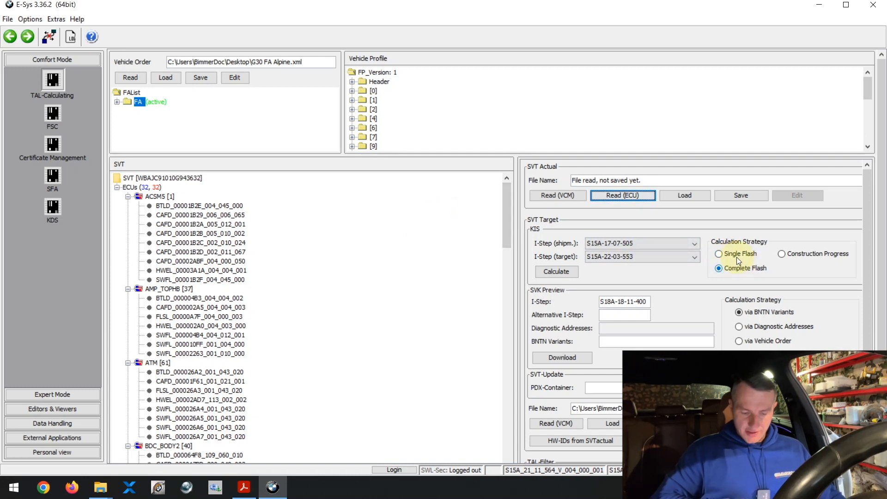
Step: Browse the available shipment I-Steps for the KIS calculation and close the list without choosing another one
left_click(651, 243)
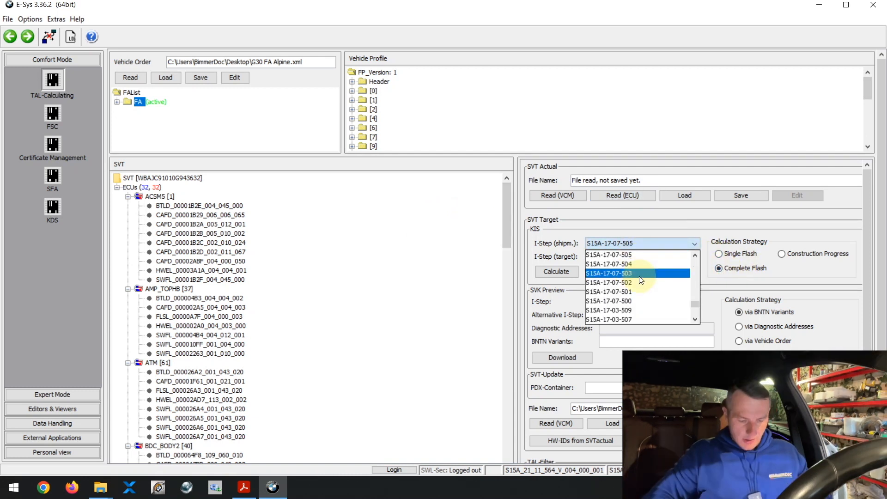
left_click(655, 225)
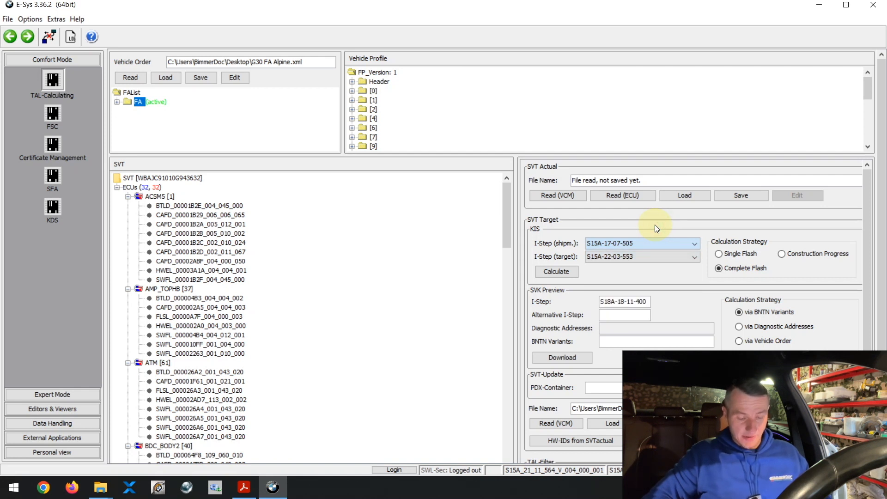
left_click(624, 242)
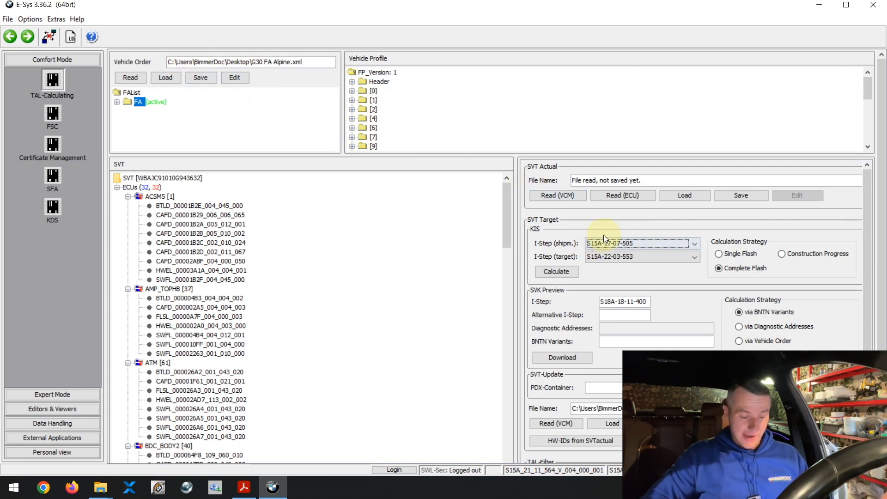
left_click(632, 244)
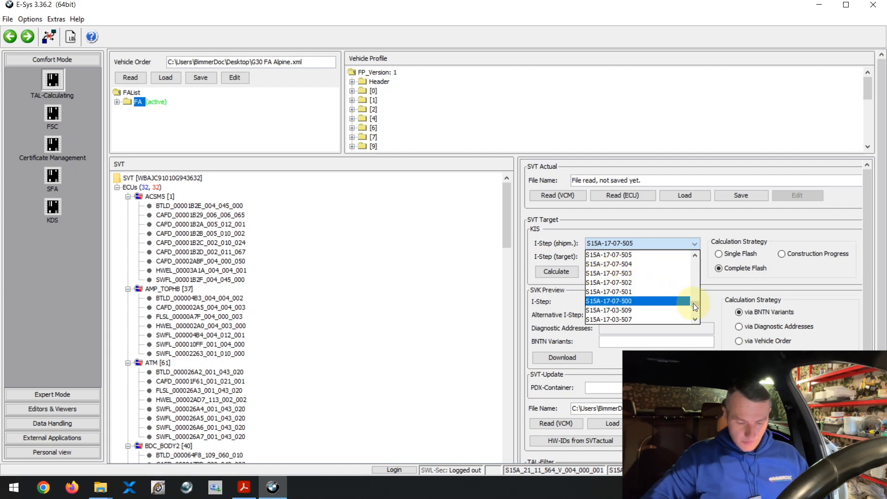
left_click_drag(695, 304, 697, 314)
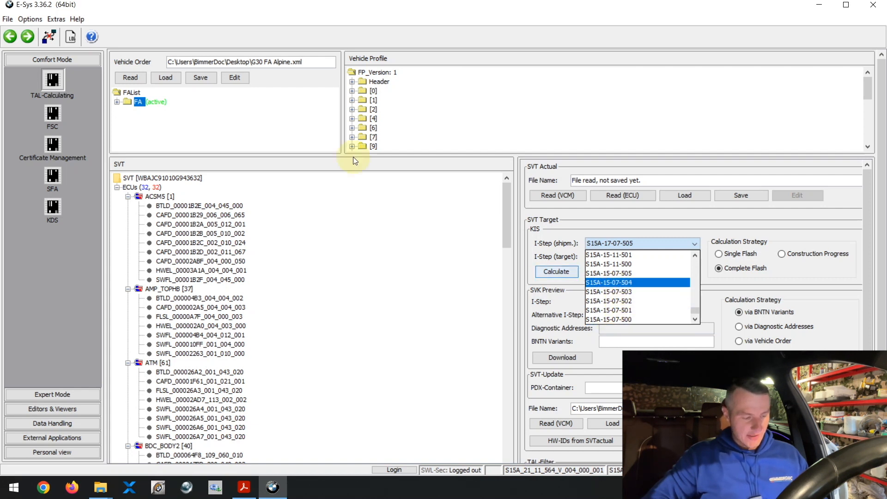
left_click(647, 212)
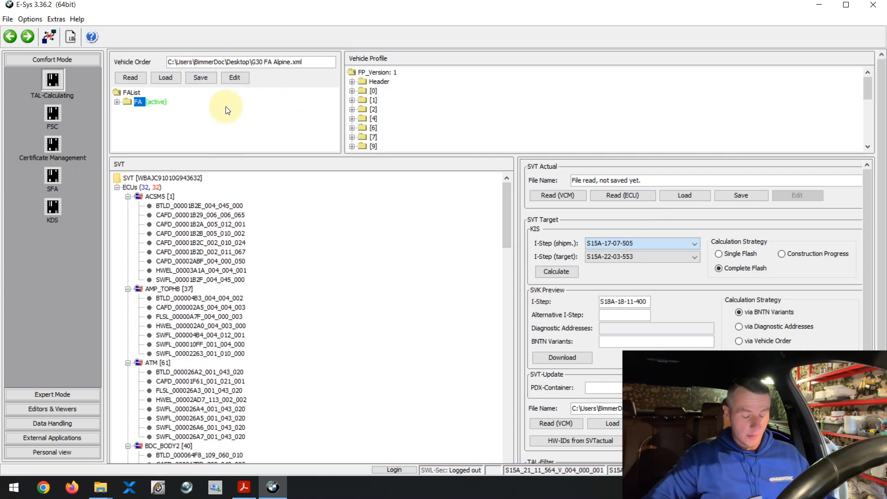
Step: Calculate the SVT Target through KIS with target I-Step S15A-22-03-553 and the Complete Flash strategy
left_click(629, 257)
left_click(626, 268)
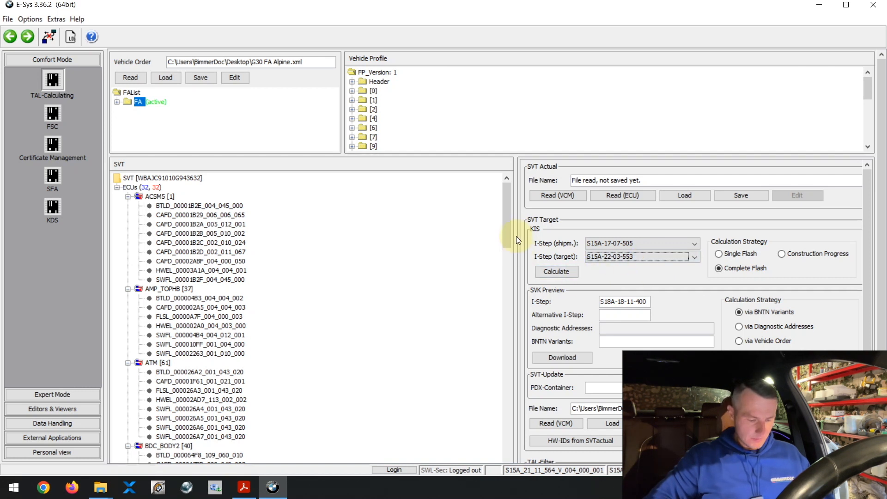
left_click(559, 274)
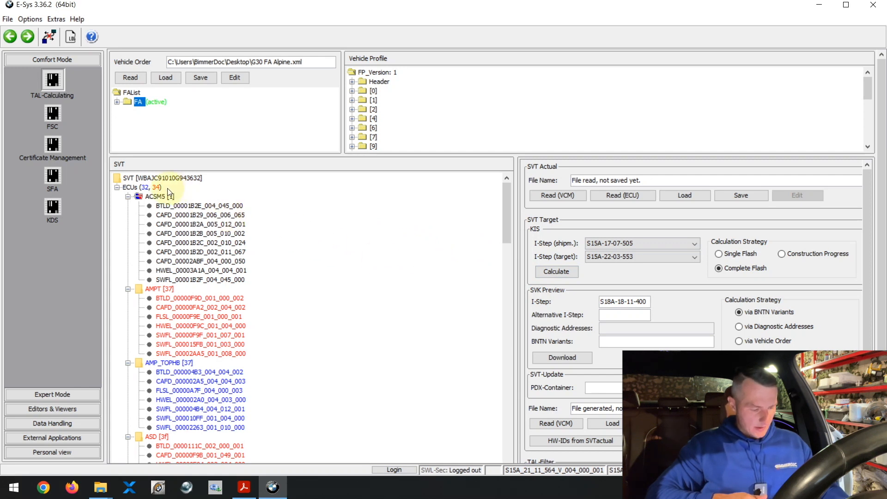
Step: Collapse the ECU tree, expand EGS [18] and examine its actual and target software entries
right_click(141, 187)
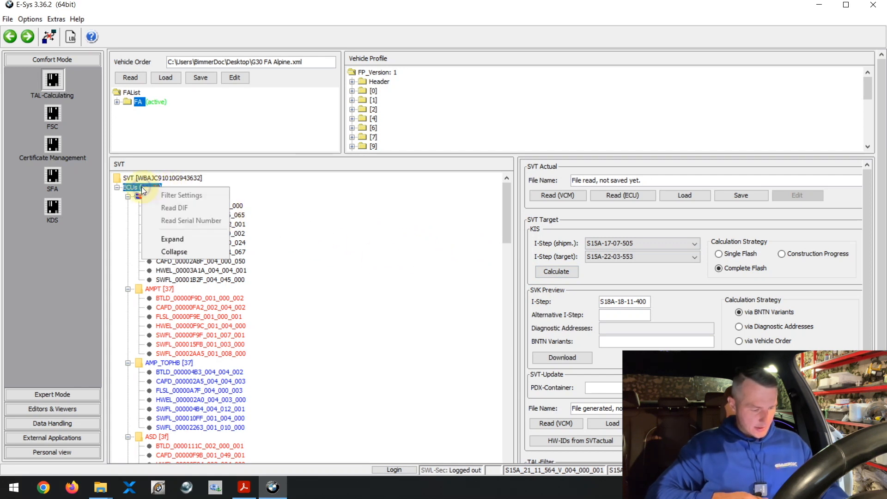
left_click(171, 252)
left_click(117, 187)
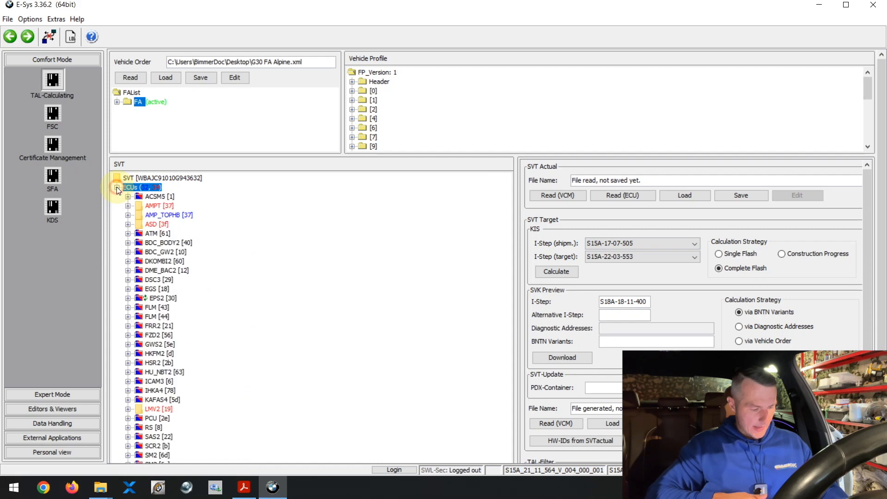
left_click(128, 289)
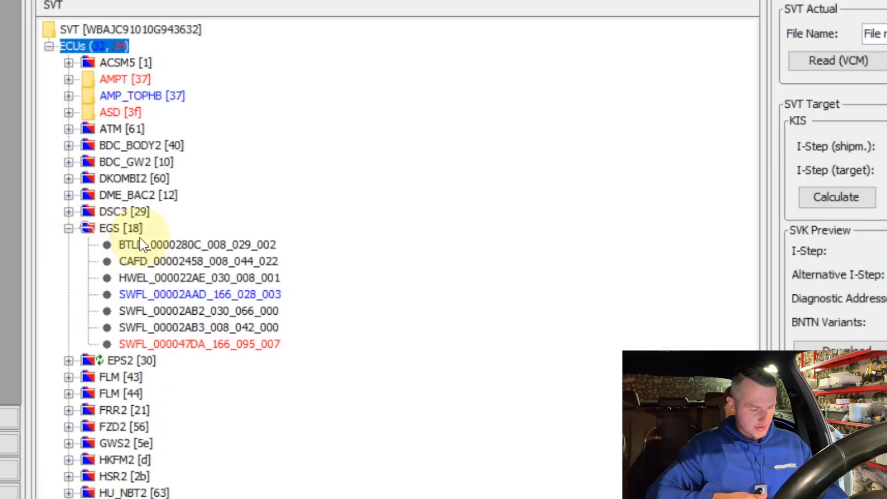
left_click(188, 293)
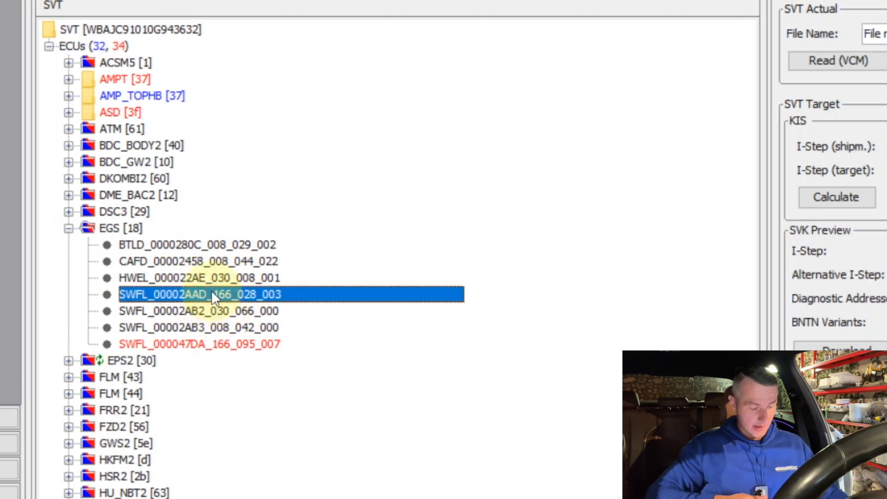
left_click(209, 277)
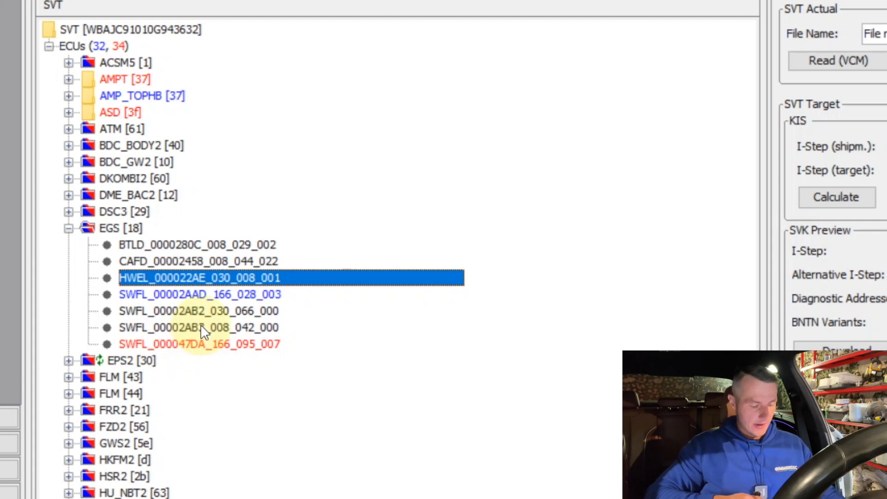
Step: Switch to File Explorer and open a reference picture from Google Drive
mouse_move(105, 486)
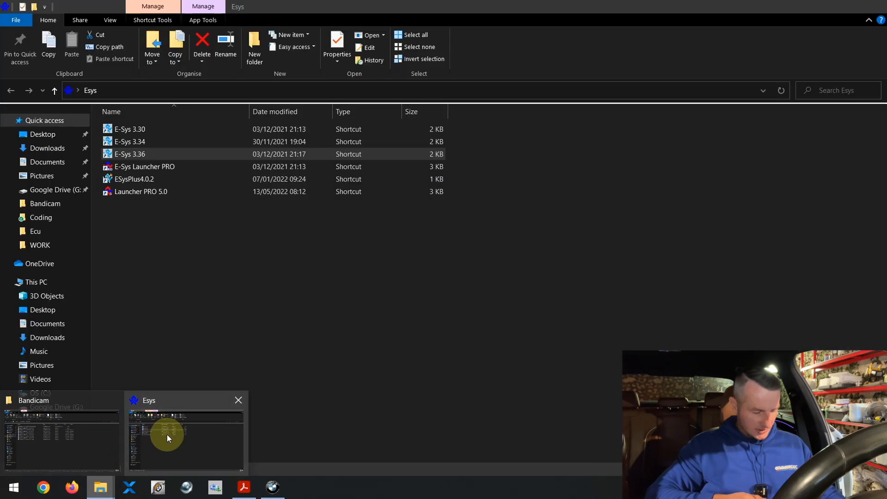
left_click(167, 434)
left_click(69, 190)
double_click(138, 215)
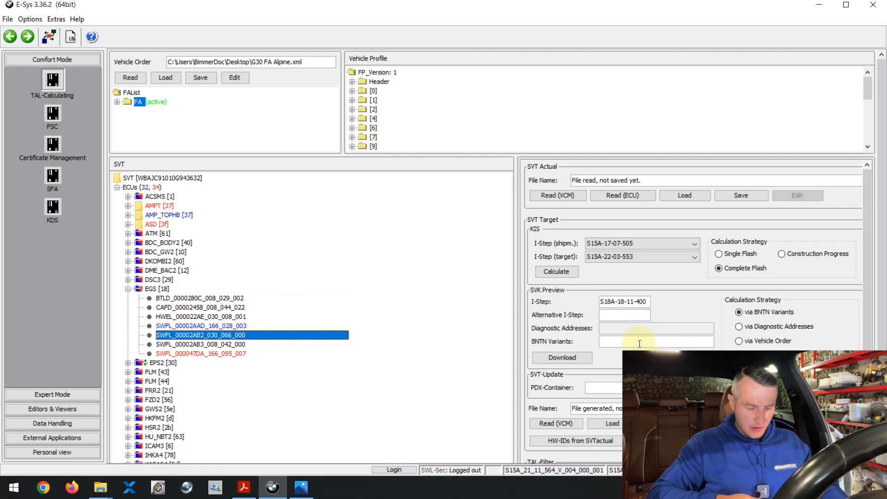
Step: Save the calculated SVT Target on the Desktop as SVT_soll.xml, overwriting the existing file
left_click(667, 423)
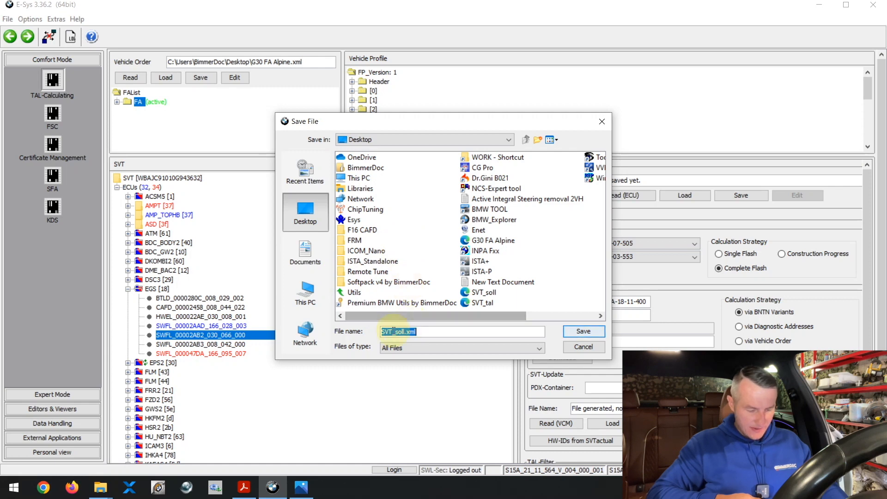
left_click(571, 332)
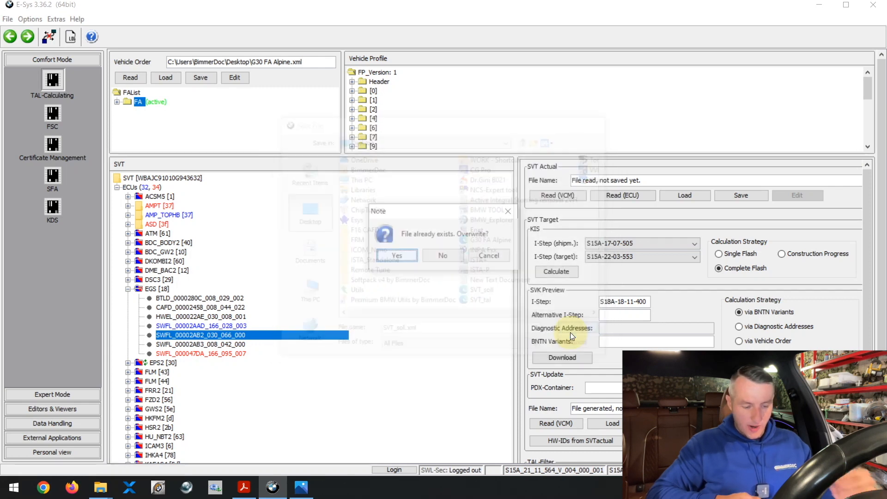
left_click(404, 255)
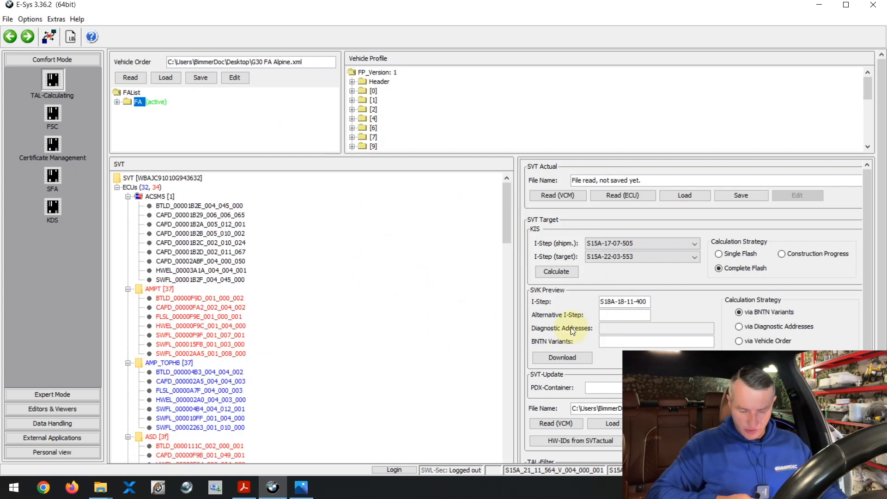
Step: Calculate the TAL and save it on the Desktop as SVT_tal.xml, overwriting the existing file
left_click_drag(881, 315, 881, 414)
left_click(549, 439)
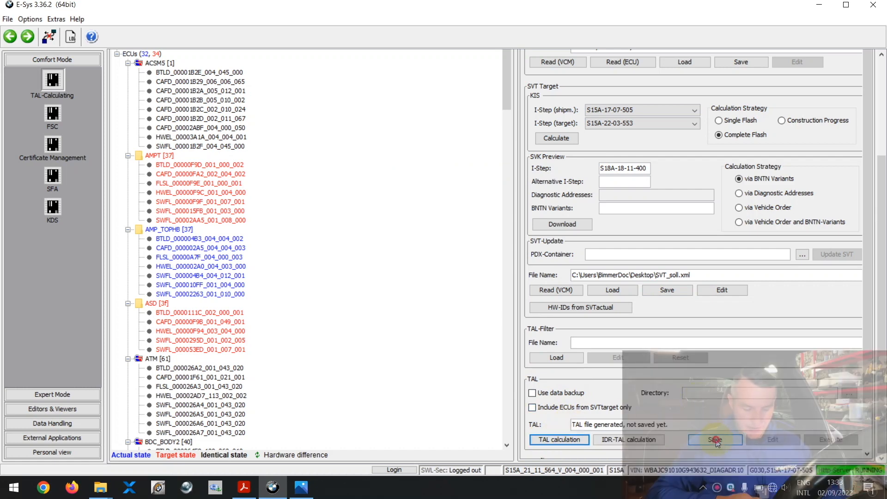
left_click(715, 439)
left_click(387, 333)
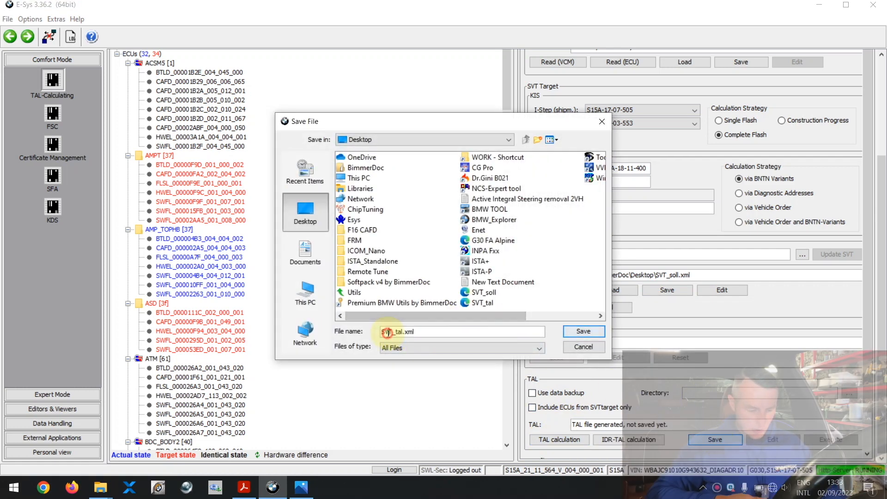
left_click(578, 329)
left_click(401, 255)
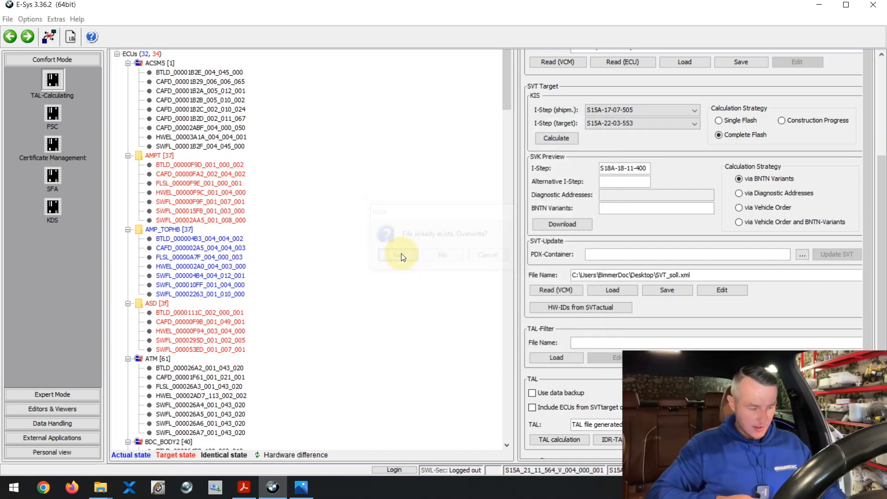
Step: Examine the actual, target and identical software entries of the EGS [18] module in the SVT tree
scroll(397, 257, "down", 9)
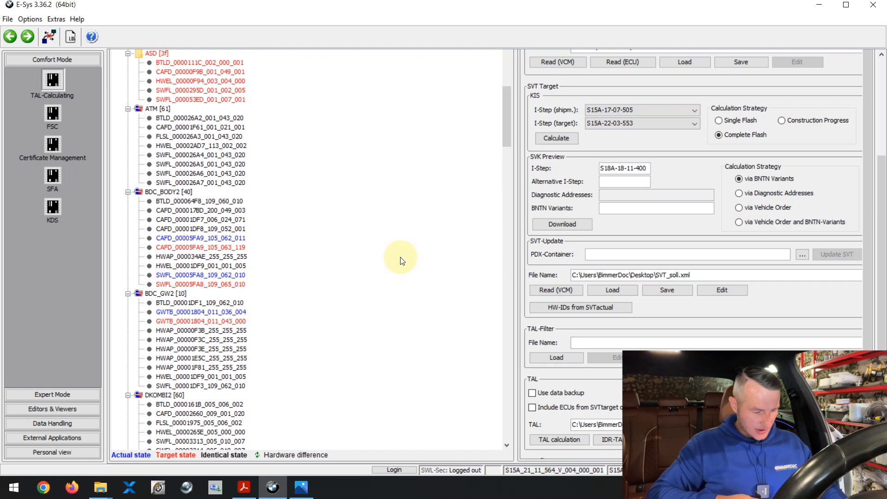
scroll(401, 261, "down", 12)
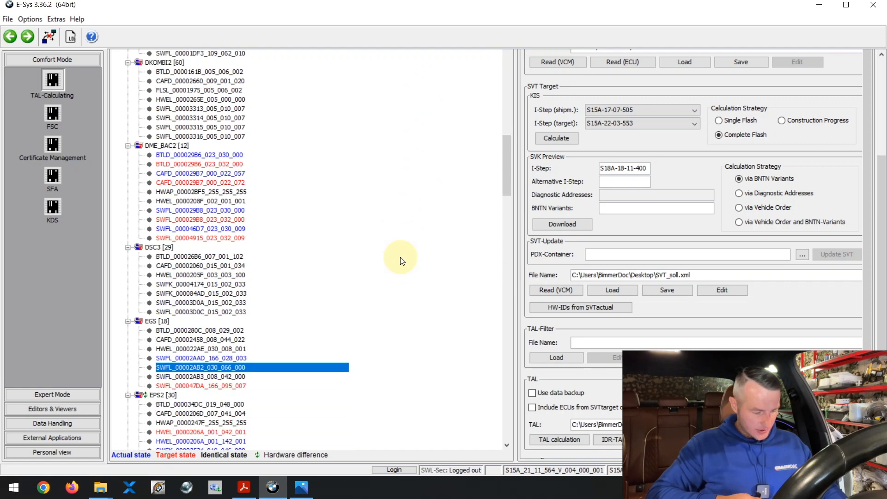
scroll(400, 260, "down", 2)
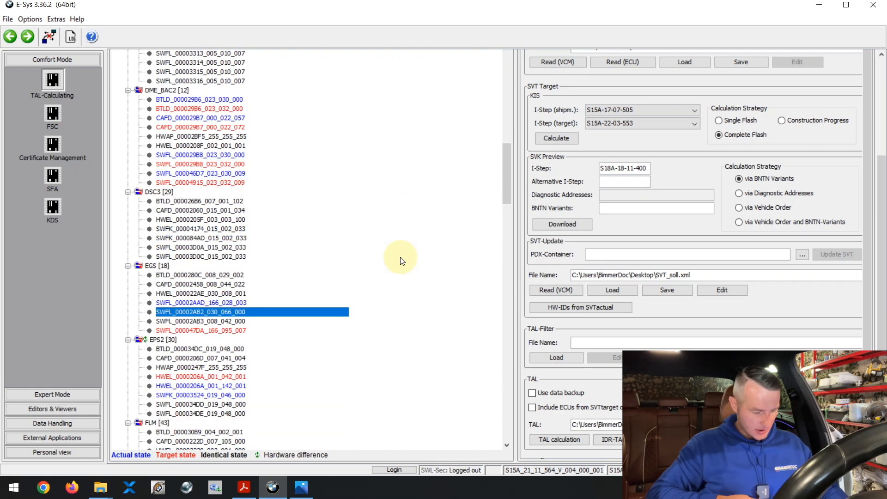
left_click(163, 267)
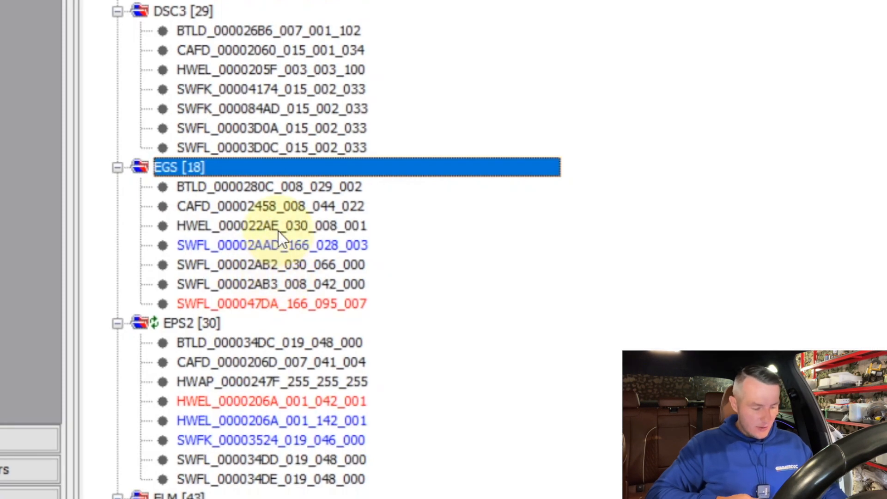
left_click(264, 189)
left_click(262, 203)
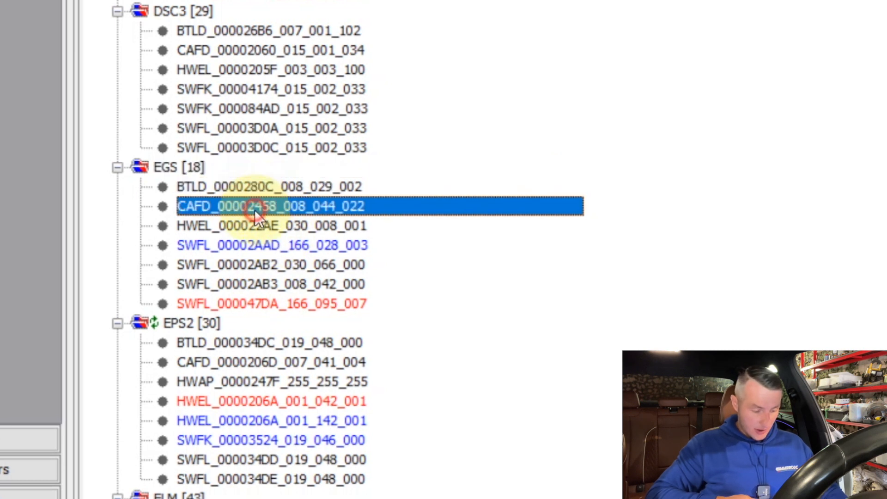
left_click(249, 264)
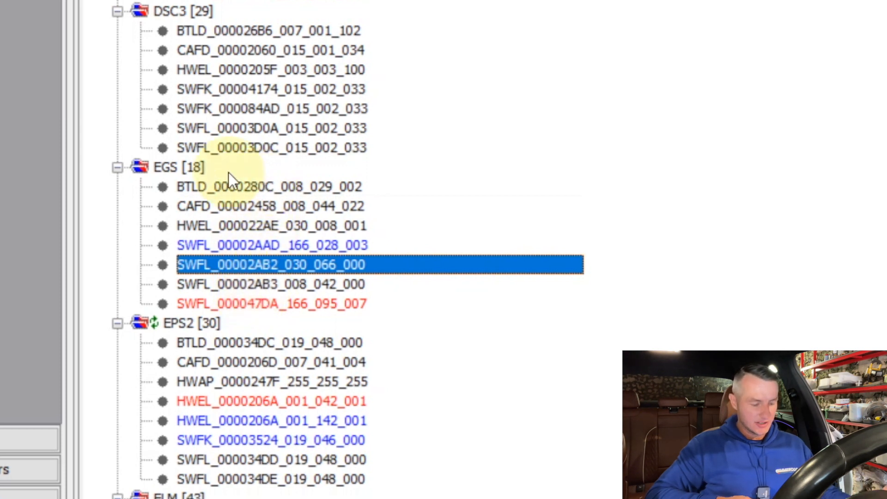
left_click(201, 168)
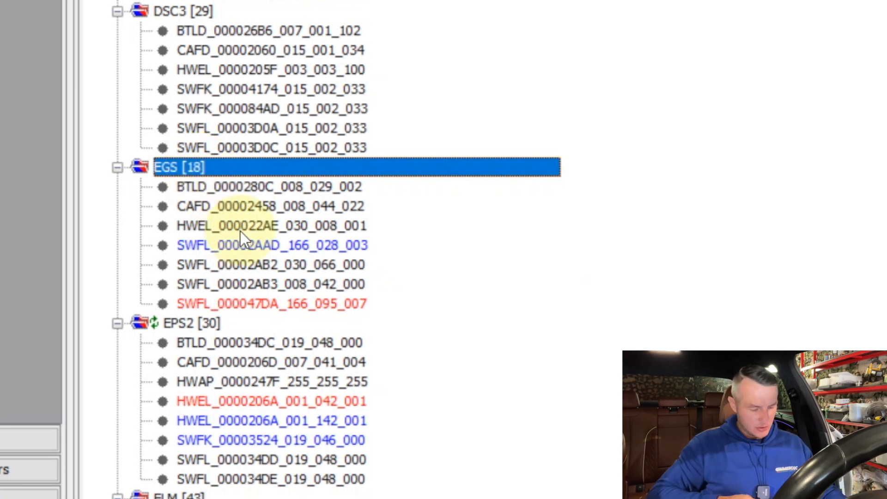
left_click(239, 305)
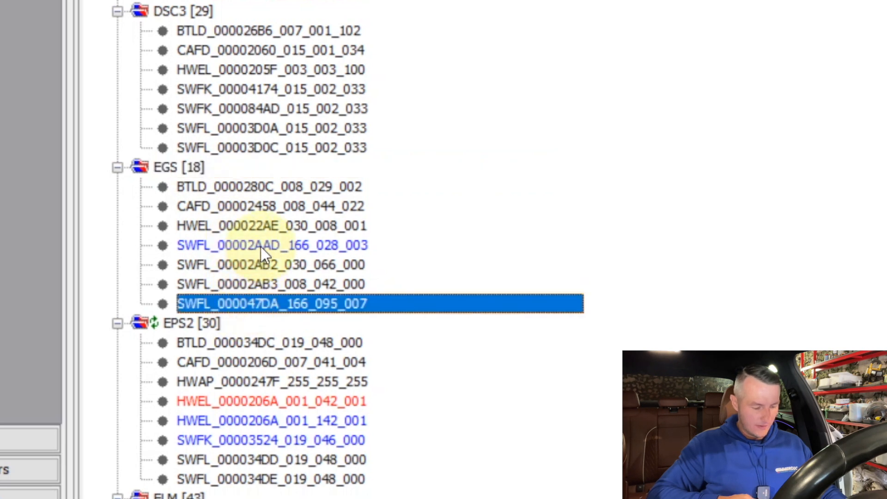
left_click(286, 189)
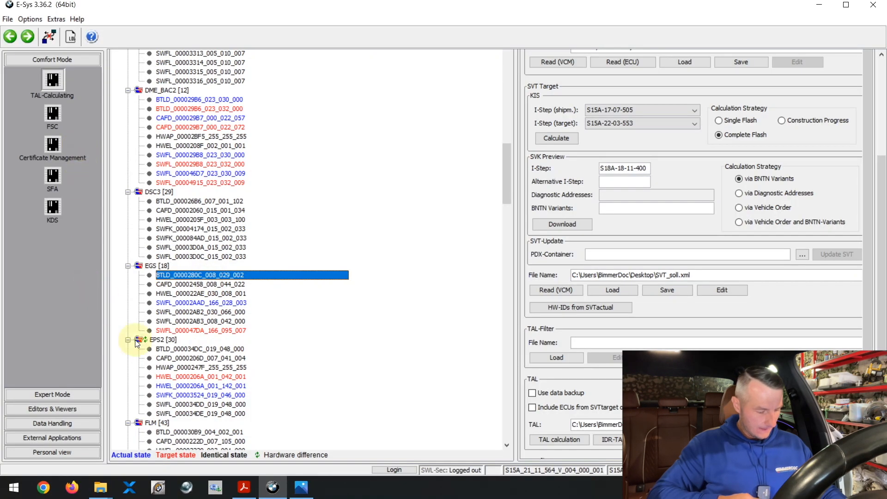
Step: Open TAL-Processing in Expert Mode and reload the updated SVT_tal.xml
left_click(54, 394)
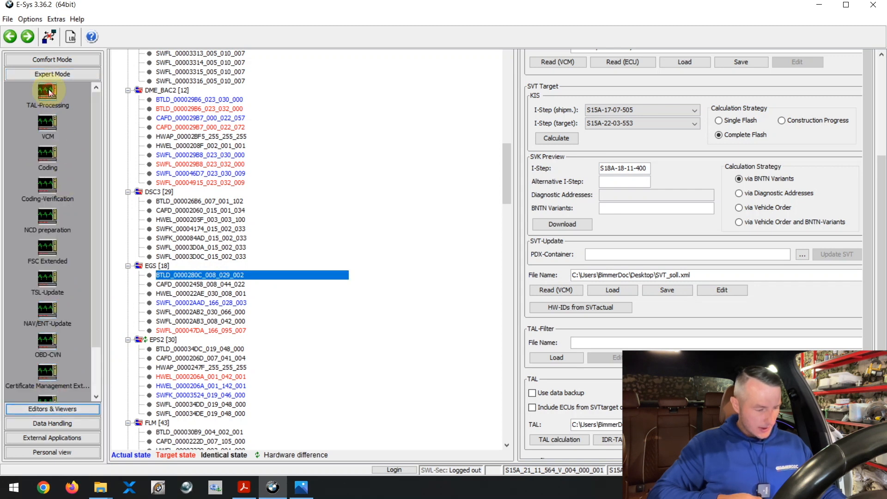
left_click(48, 93)
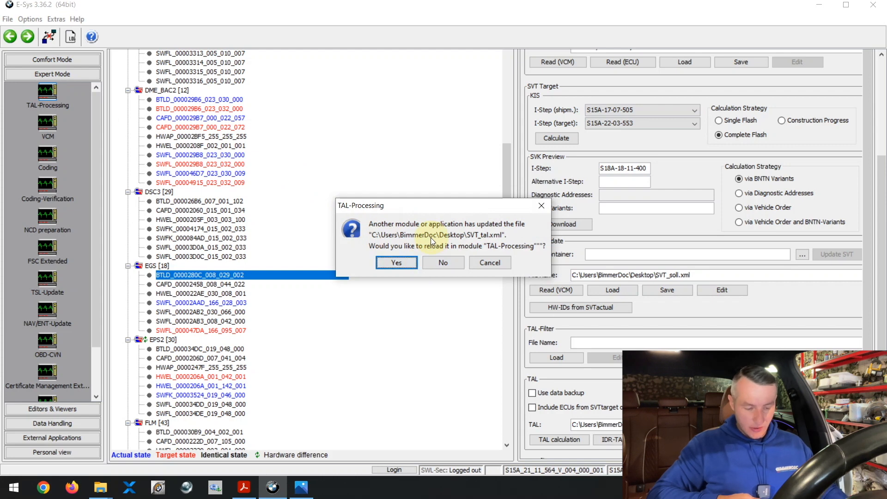
left_click(401, 262)
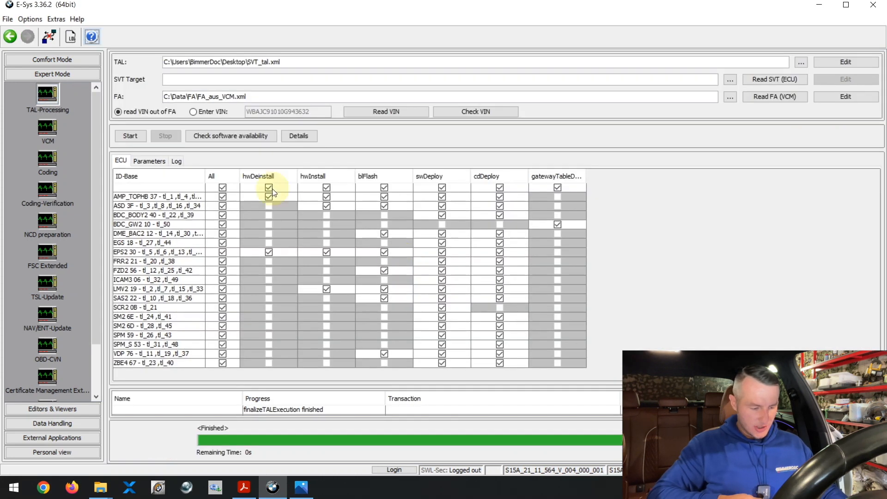
Step: Load SVT_tal.xml from the Desktop as the TAL again and deselect all actions for every ECU
left_click(224, 188)
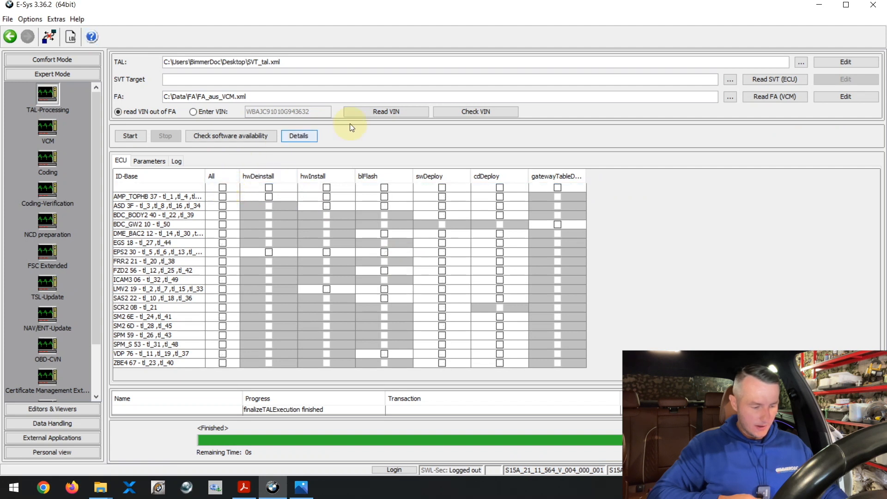
left_click(846, 5)
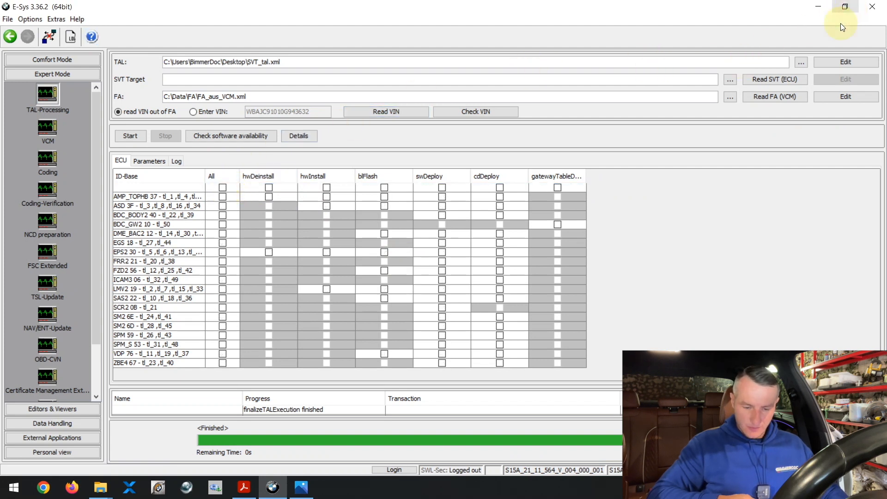
left_click(801, 61)
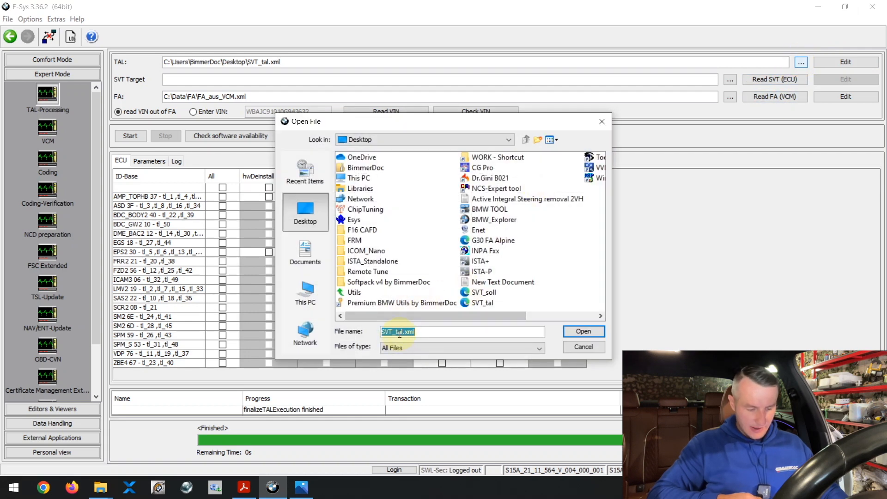
left_click(567, 331)
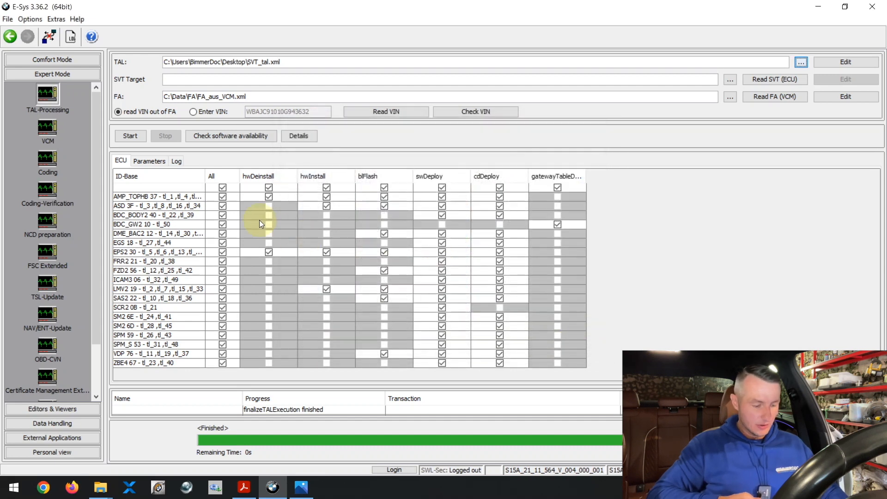
left_click(222, 188)
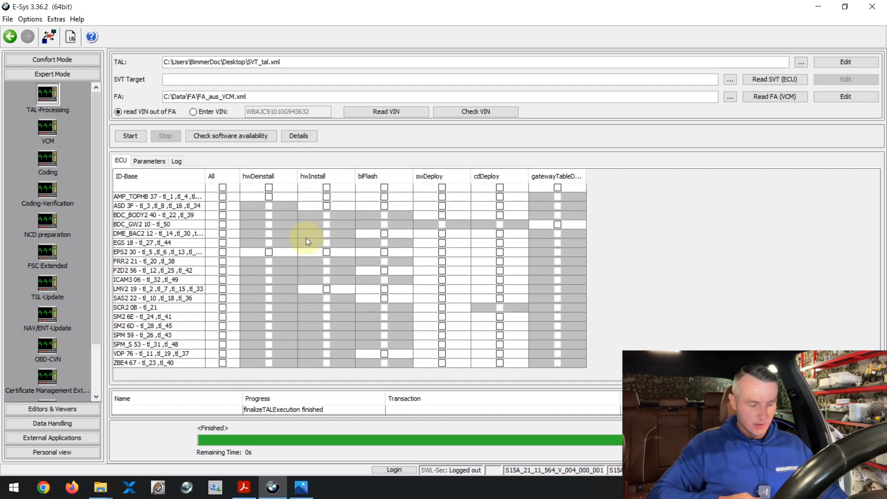
left_click(221, 186)
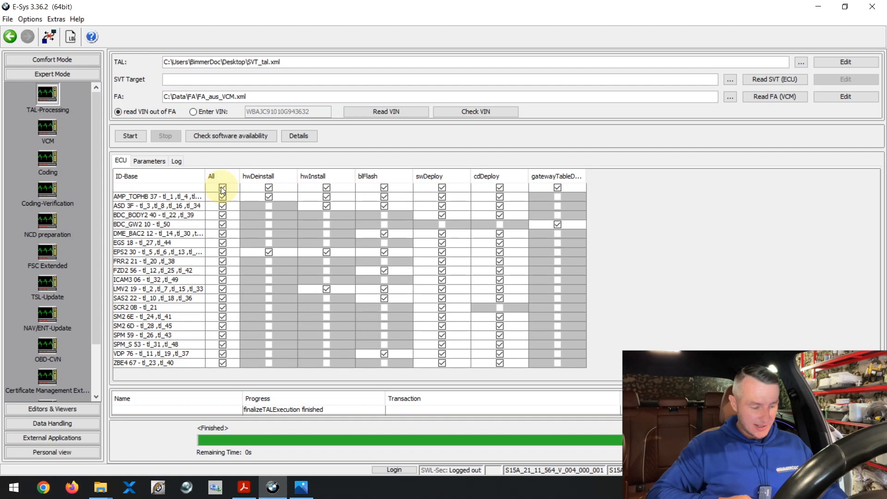
left_click(224, 185)
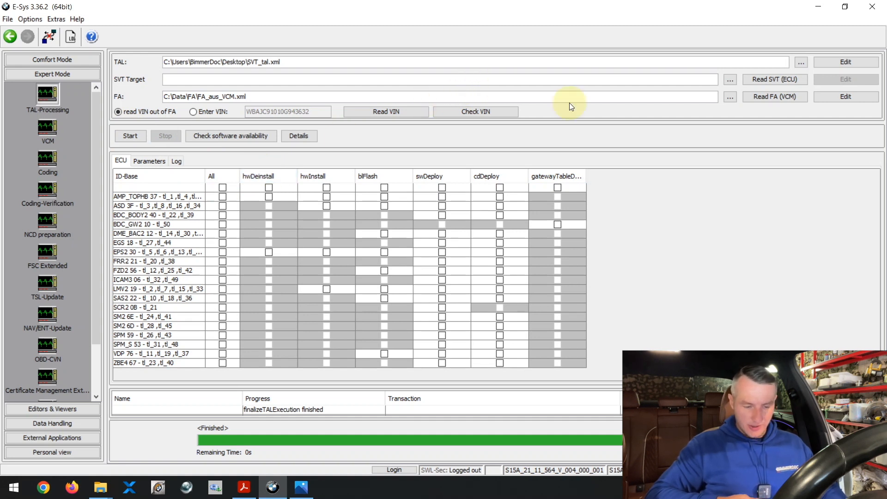
left_click(729, 81)
left_click(303, 217)
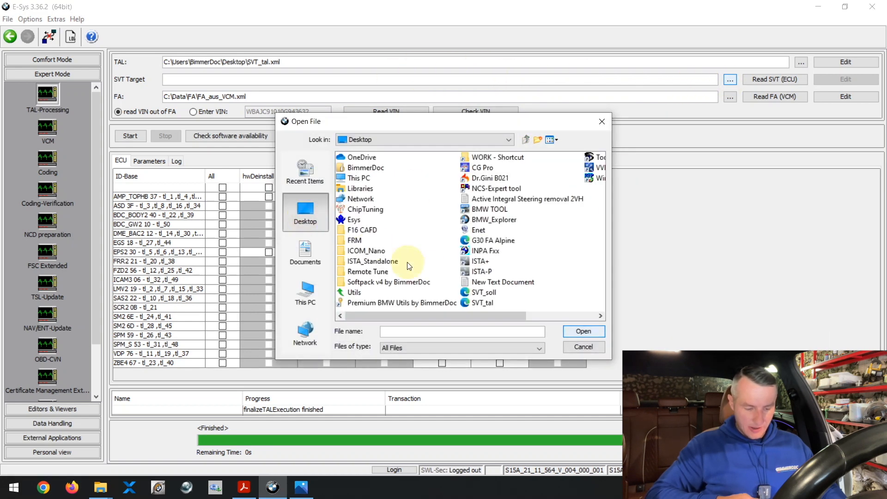
left_click(480, 294)
left_click(583, 346)
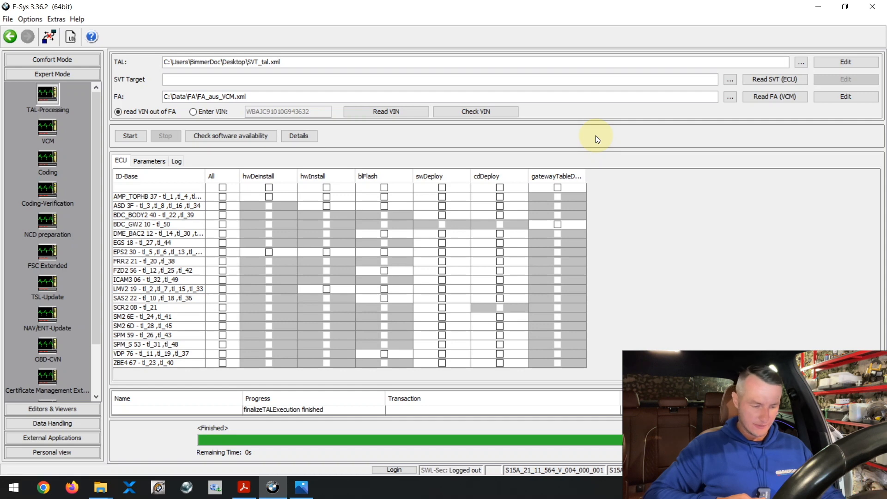
Step: Load G30 FA Alpine.xml from the Desktop as the FA and check the software availability for the TAL
left_click(730, 98)
left_click(306, 215)
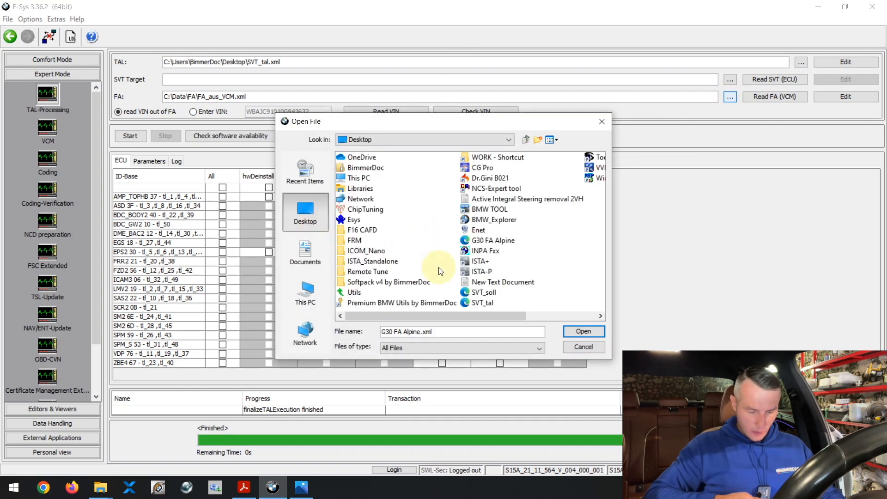
double_click(477, 240)
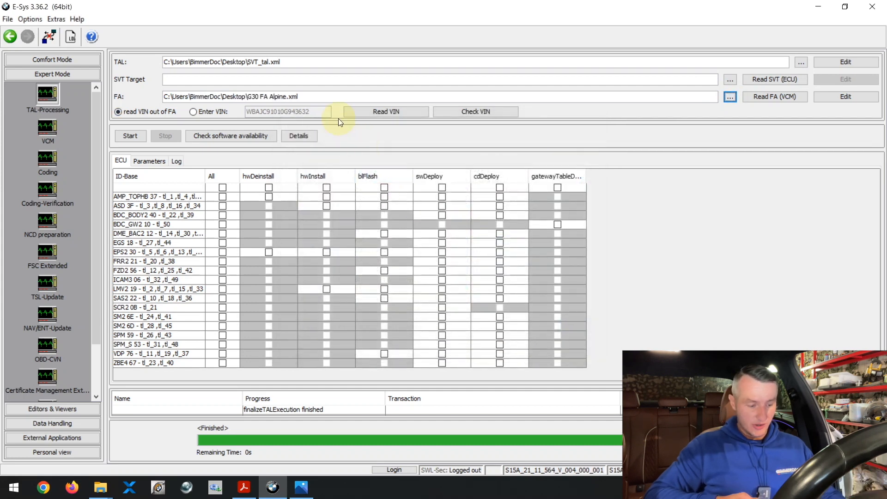
left_click(233, 135)
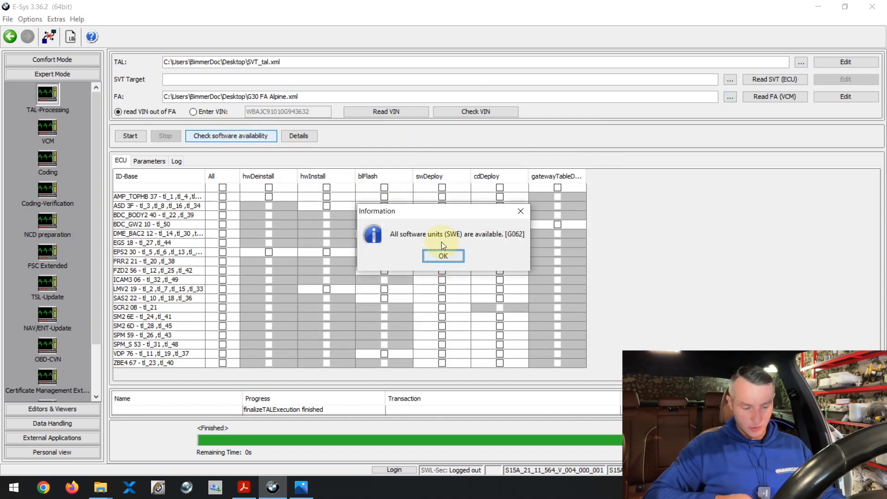
left_click(443, 256)
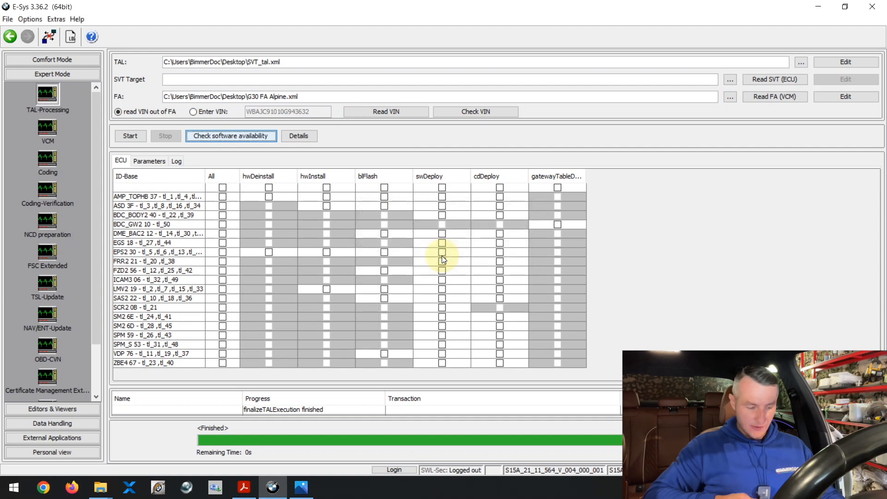
Step: Check in the settings that the software availability check, VCM update and MSM update for TAL execution are all disabled
left_click(30, 21)
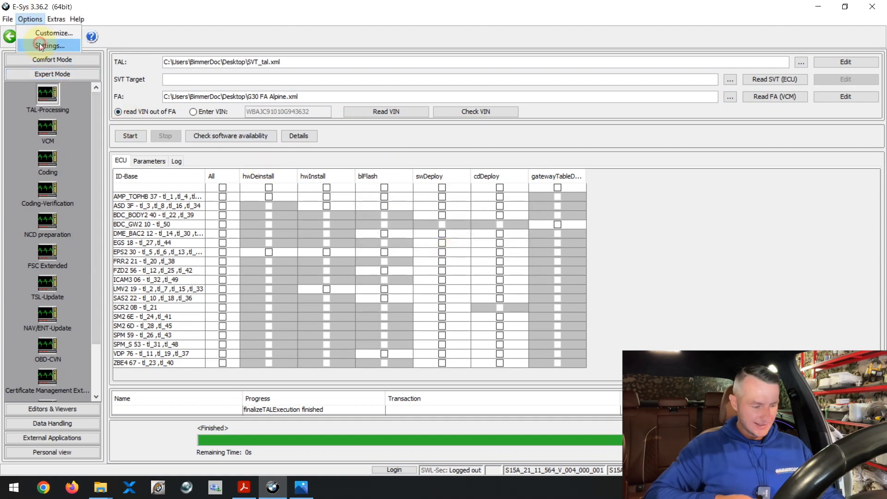
left_click(38, 41)
left_click(353, 121)
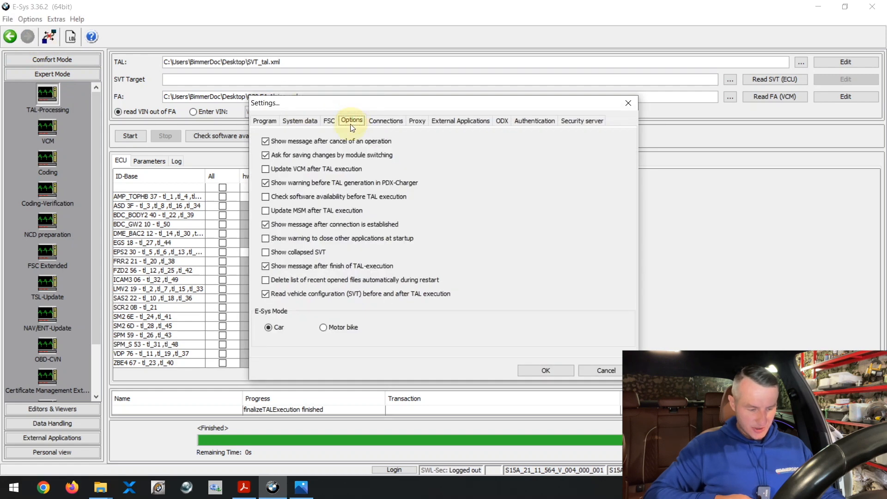
left_click(282, 198)
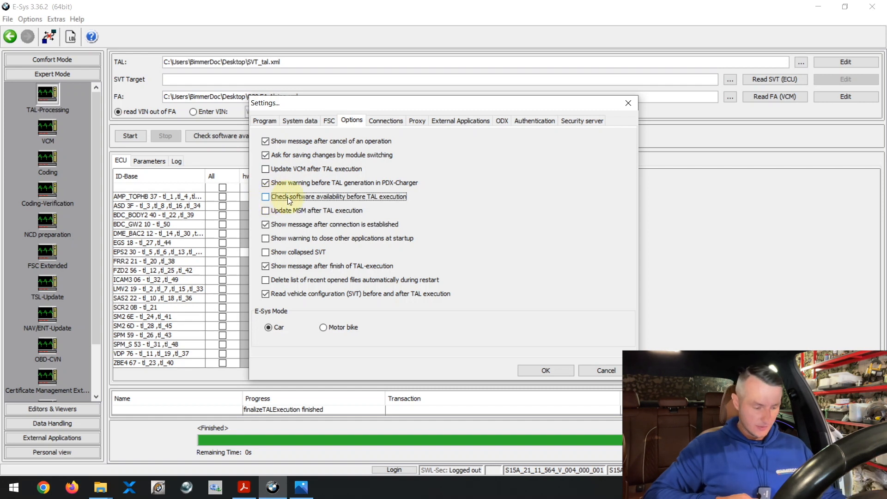
left_click(265, 170)
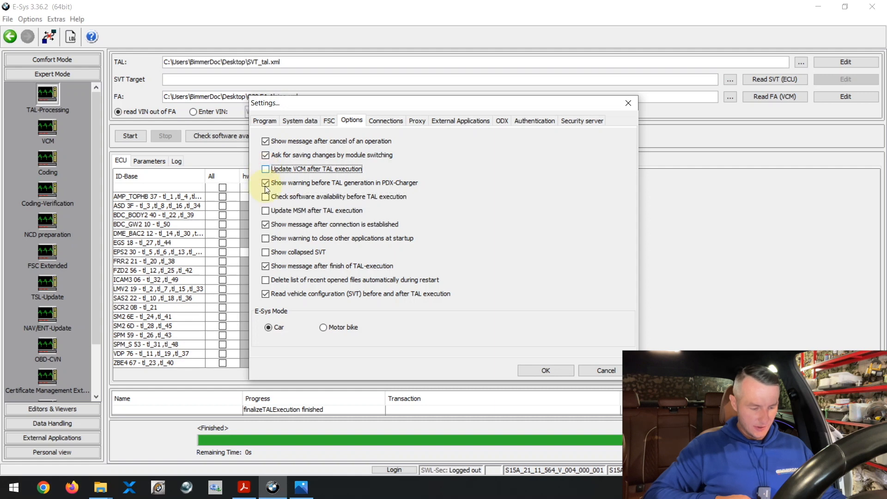
left_click(267, 213)
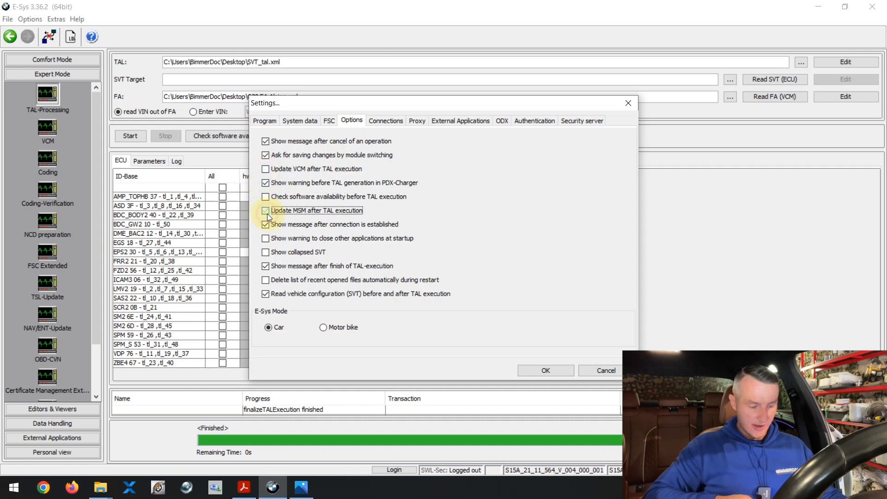
left_click(537, 371)
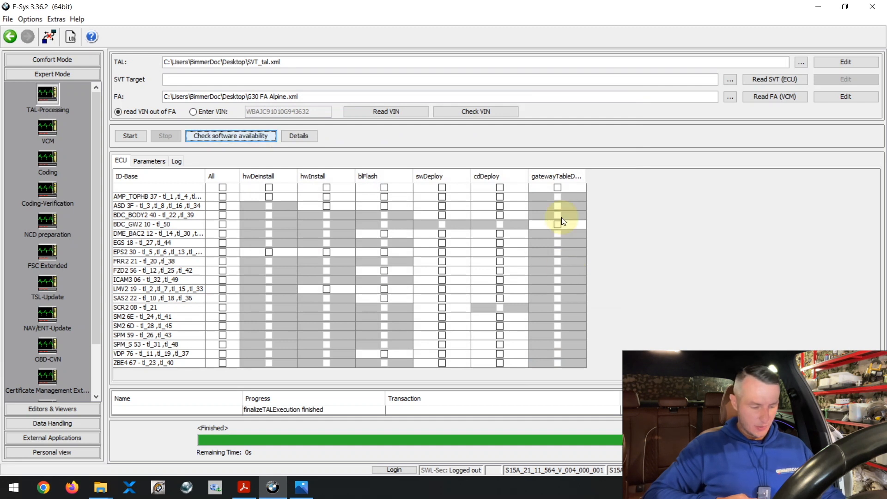
Step: Enable all available actions for EGS 18 only, including swDeploy and cdDeploy, and start the TAL execution
left_click(223, 243)
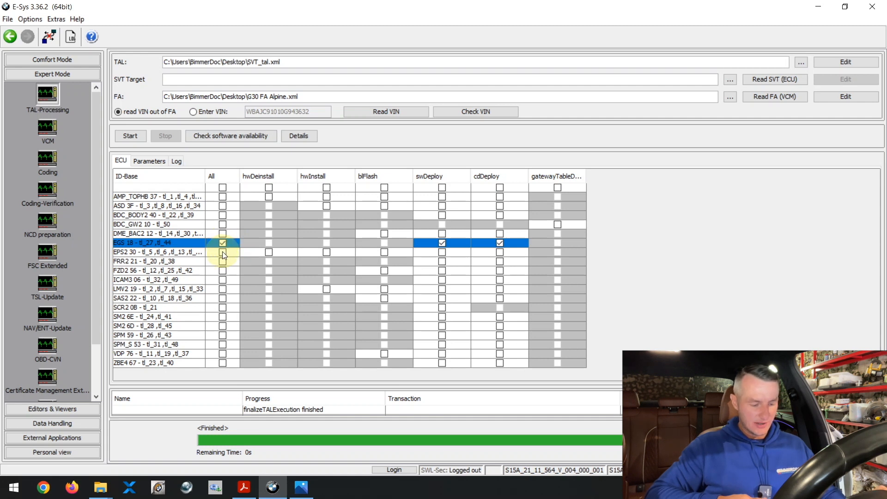
left_click(223, 252)
left_click(223, 252)
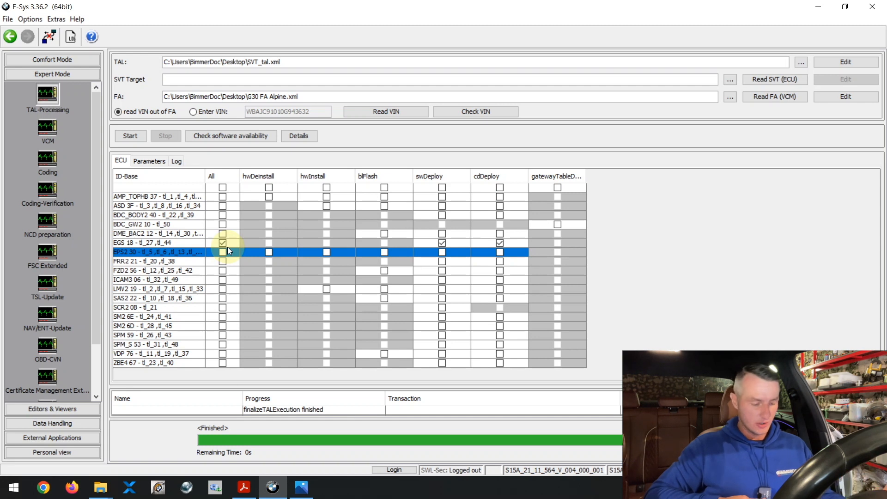
left_click(191, 241)
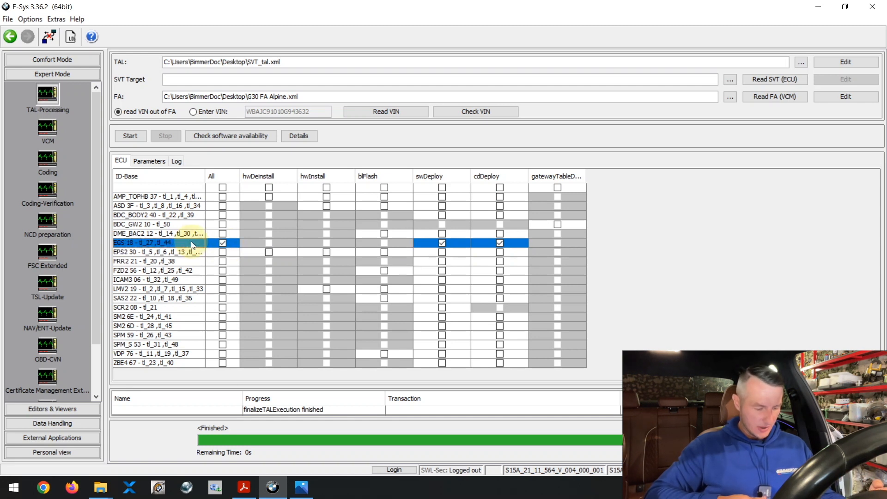
left_click(223, 242)
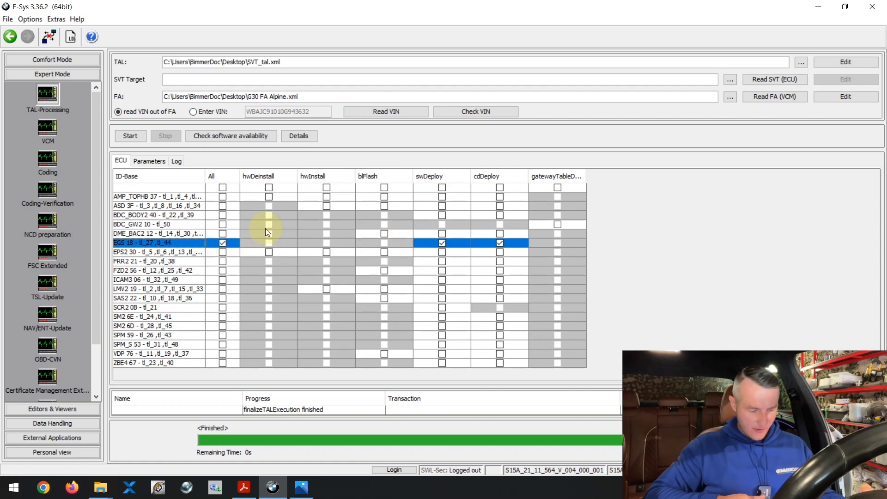
left_click(132, 134)
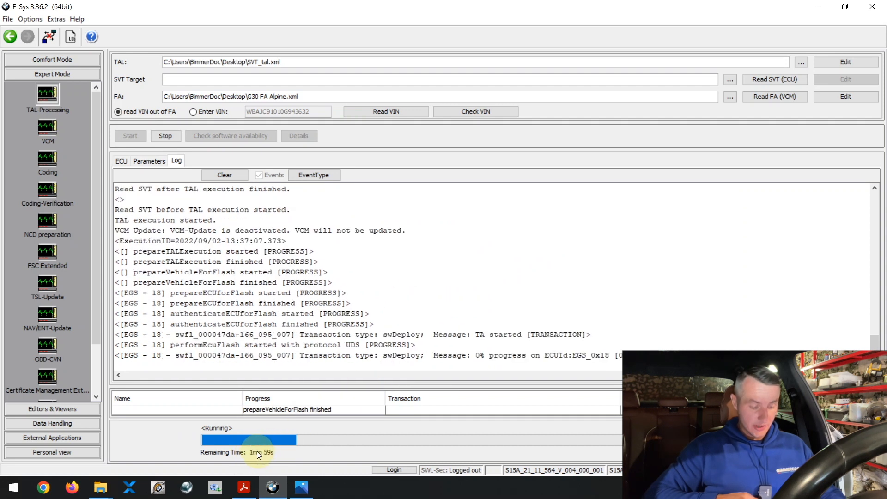
Step: Follow the EGS flashing and coding progress in the log until the TAL execution ends, and dismiss the completion message
left_click_drag(516, 351, 635, 352)
left_click(630, 324)
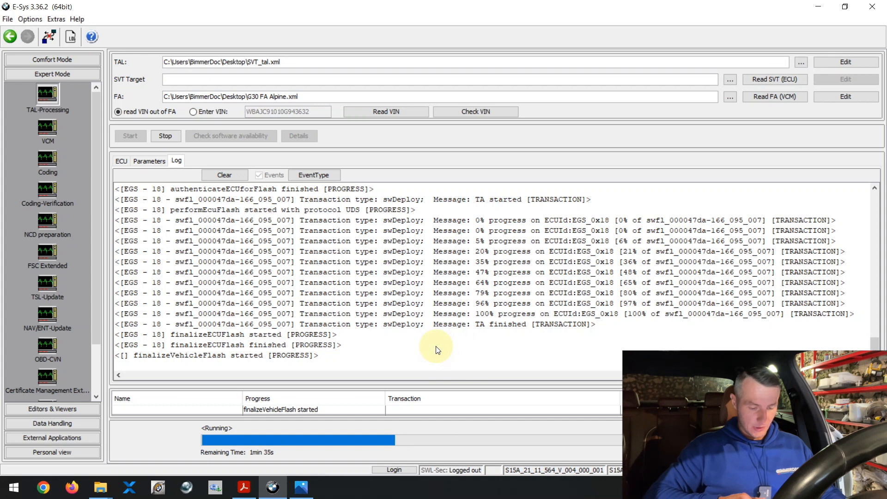
left_click_drag(534, 281, 546, 284)
left_click(563, 343)
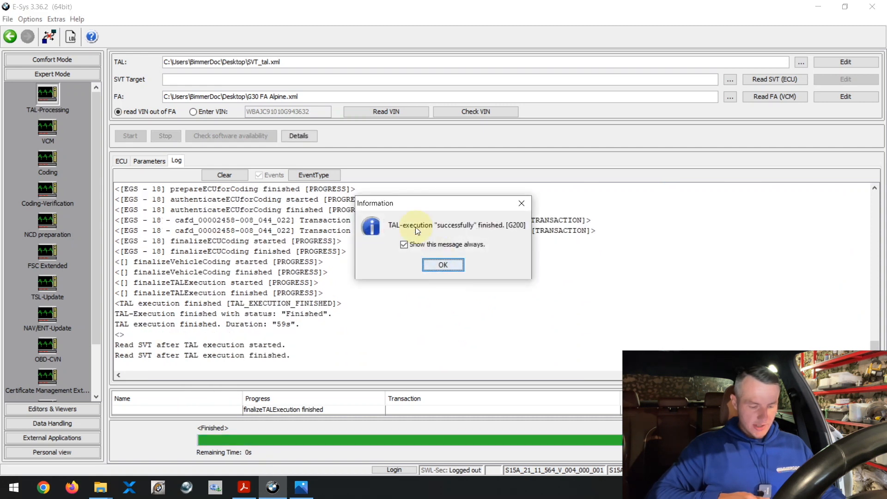
left_click(440, 264)
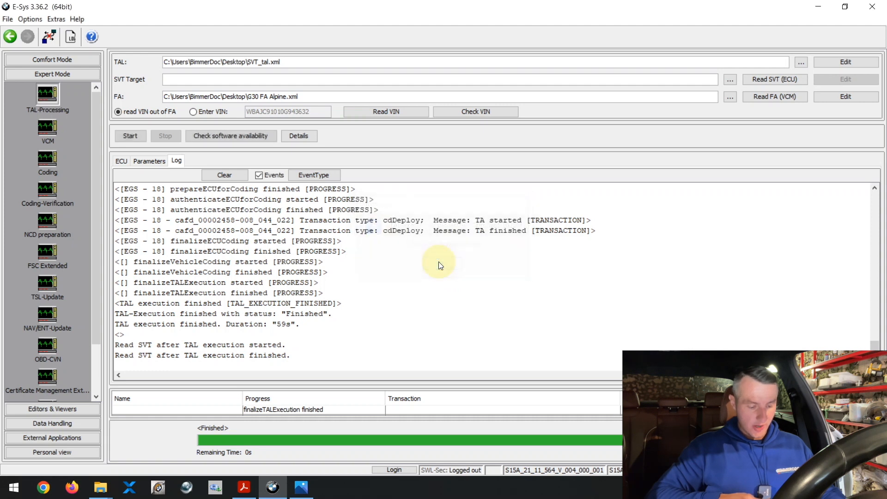
left_click(301, 326)
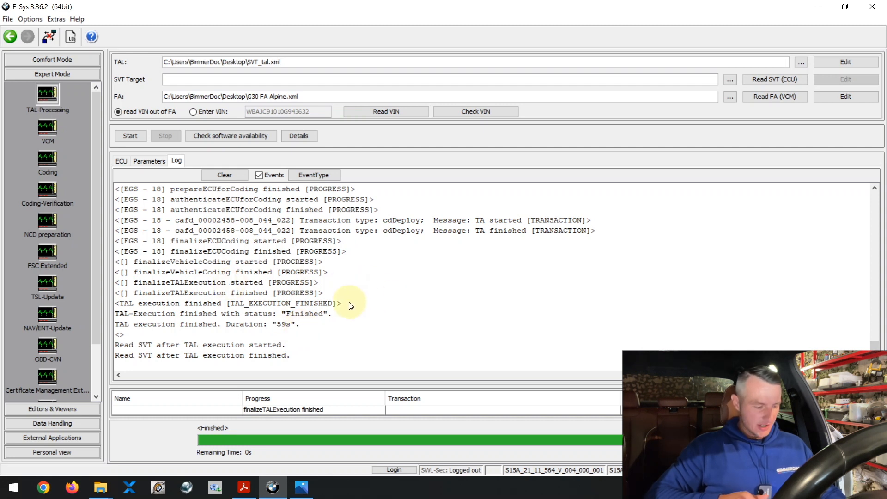
Step: Return to Coding and reread the vehicle order and the actual SVT from the ECUs
left_click(46, 159)
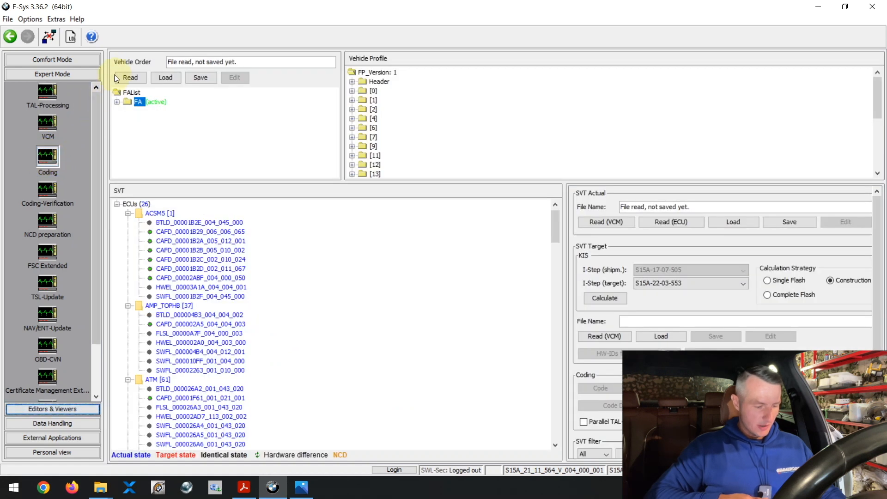
left_click(128, 79)
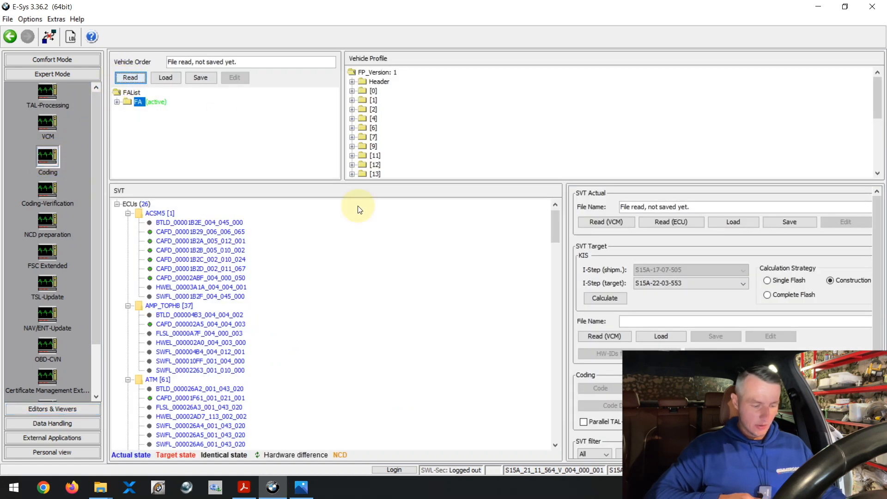
left_click(677, 223)
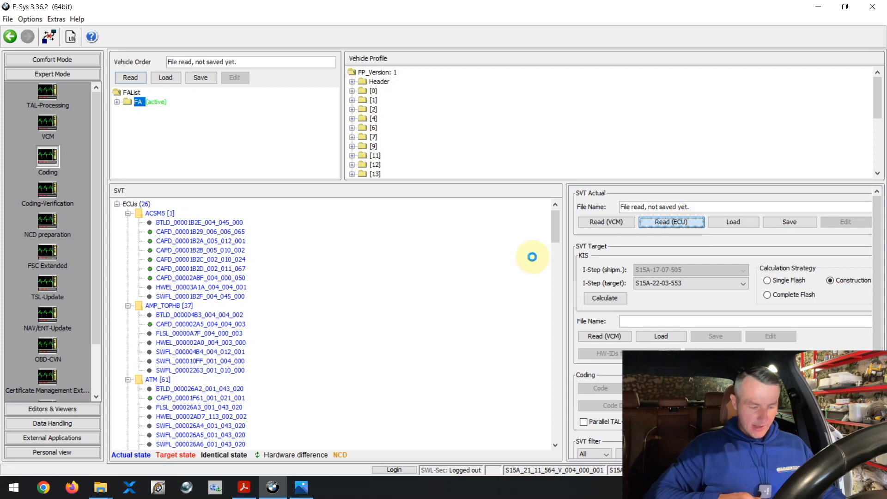
Step: Collapse the SVT tree to its ECU list and examine the software and CAFD entries of EGS [18]
right_click(144, 205)
left_click(166, 287)
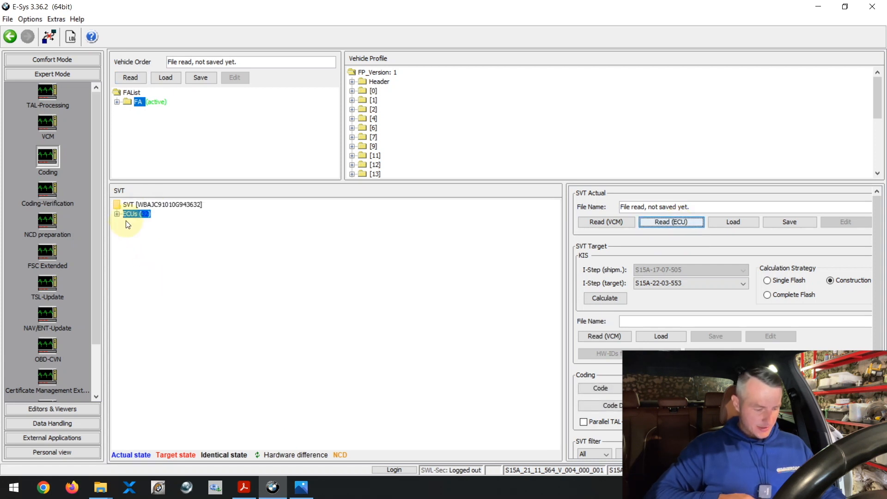
left_click(119, 214)
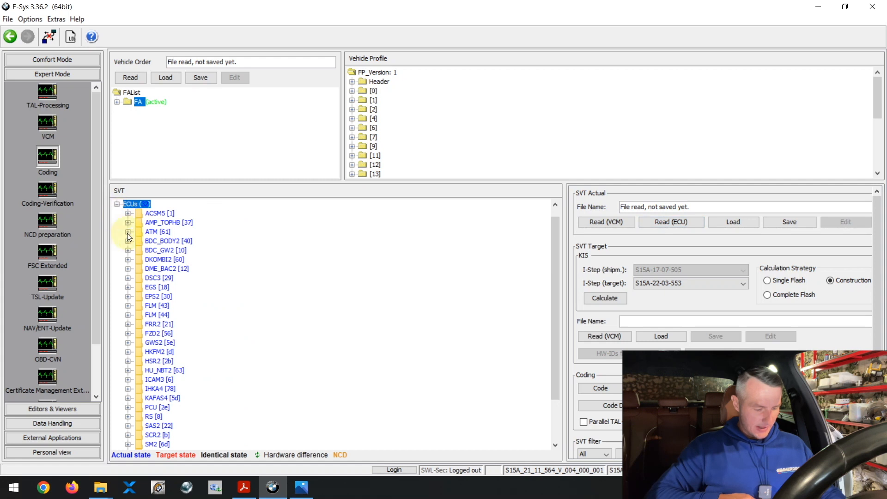
left_click(145, 288)
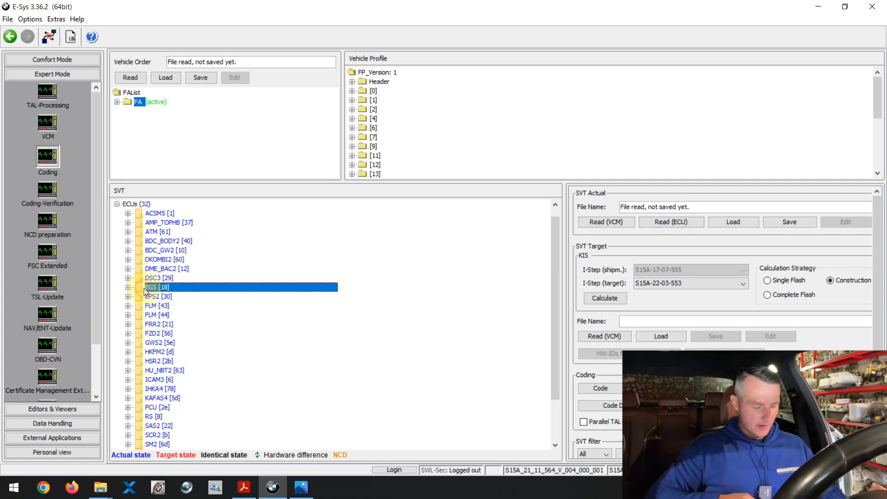
left_click(128, 287)
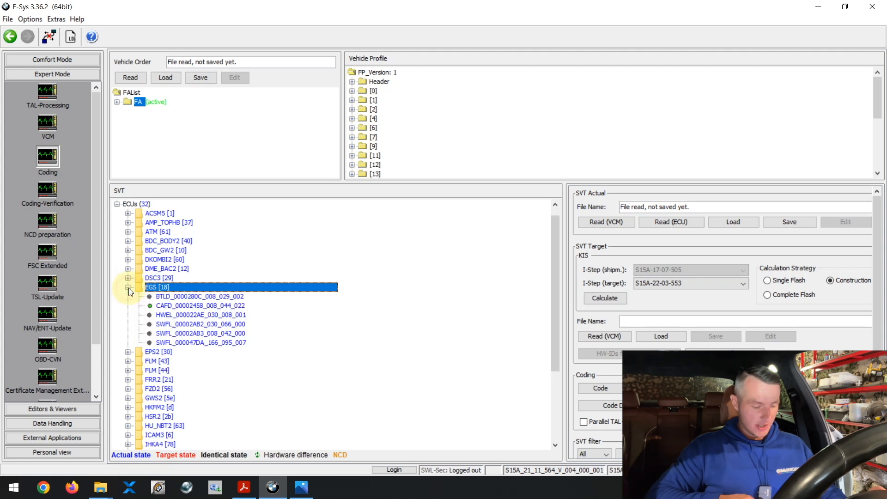
left_click(173, 306)
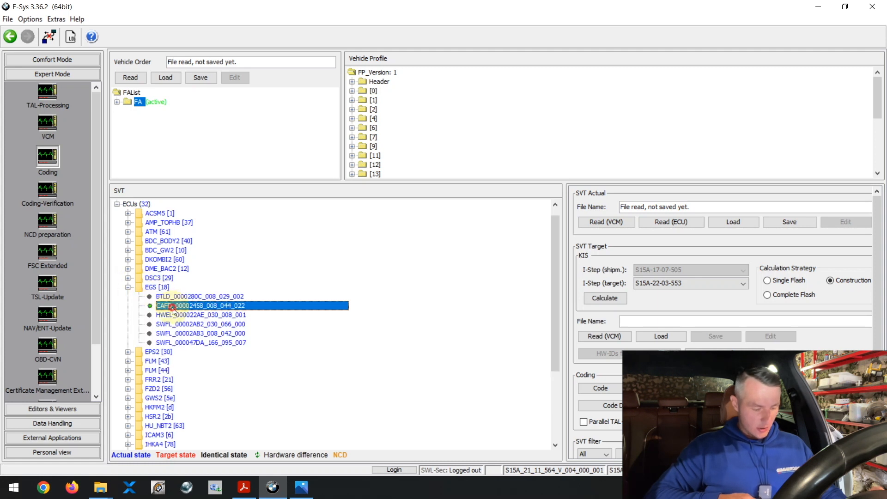
left_click(167, 287)
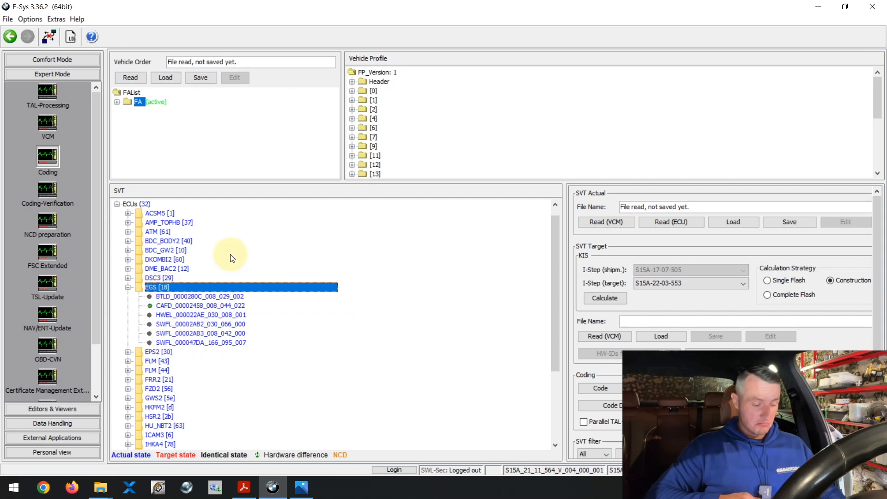
Step: Disconnect from the vehicle and close the program
left_click(50, 39)
left_click(413, 255)
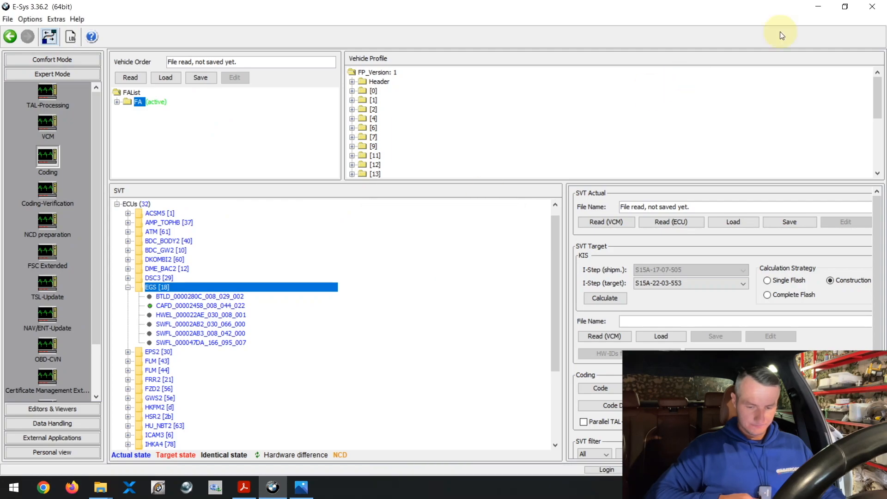
left_click(872, 7)
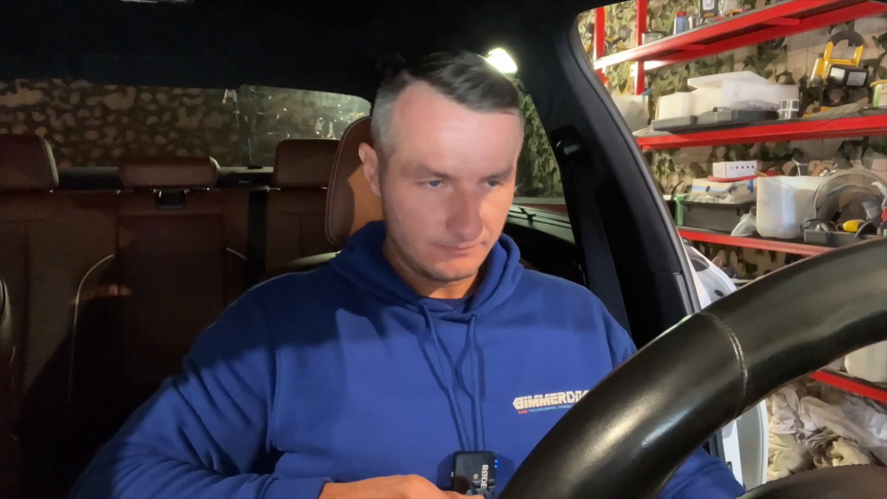